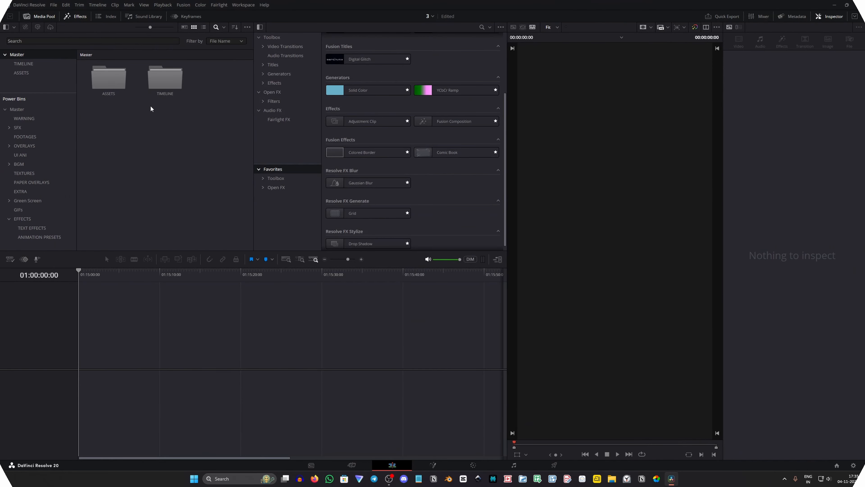
Create a new timeline with default settings in the TIMELINE bin and check the project's master settings
{"action": "double_click", "coordinate": [164, 76]}
{"action": "right_click", "coordinate": [124, 108]}
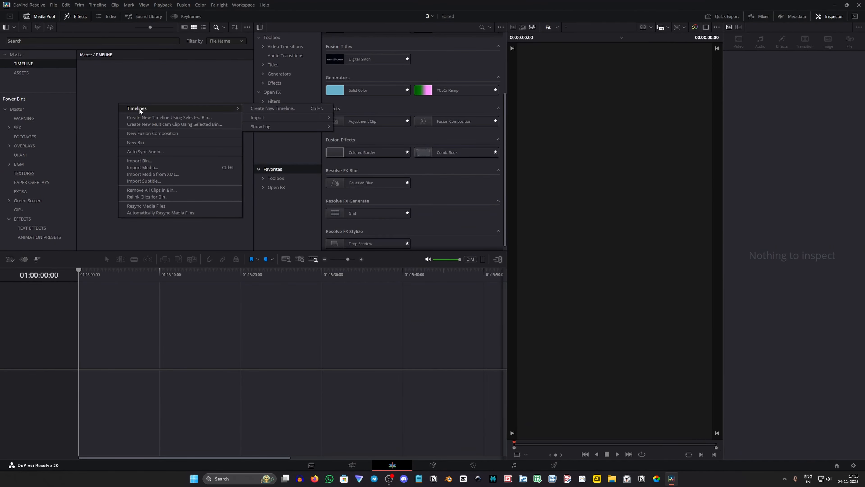
{"action": "mouse_move", "coordinate": [131, 109]}
{"action": "left_click", "coordinate": [269, 108]}
{"action": "left_click", "coordinate": [494, 274]}
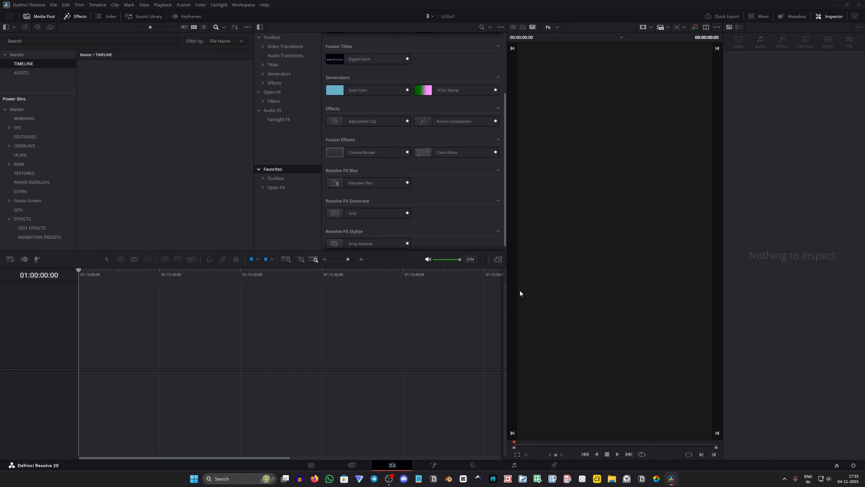
{"action": "left_click", "coordinate": [853, 465]}
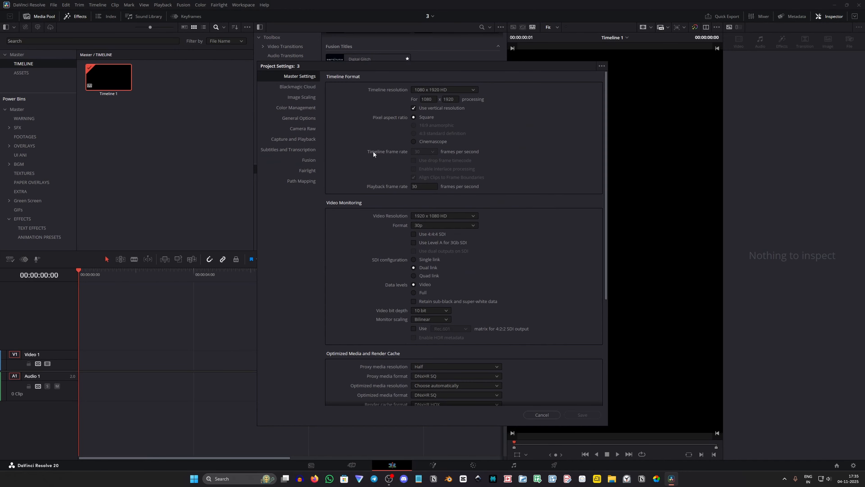
{"action": "left_click", "coordinate": [542, 412]}
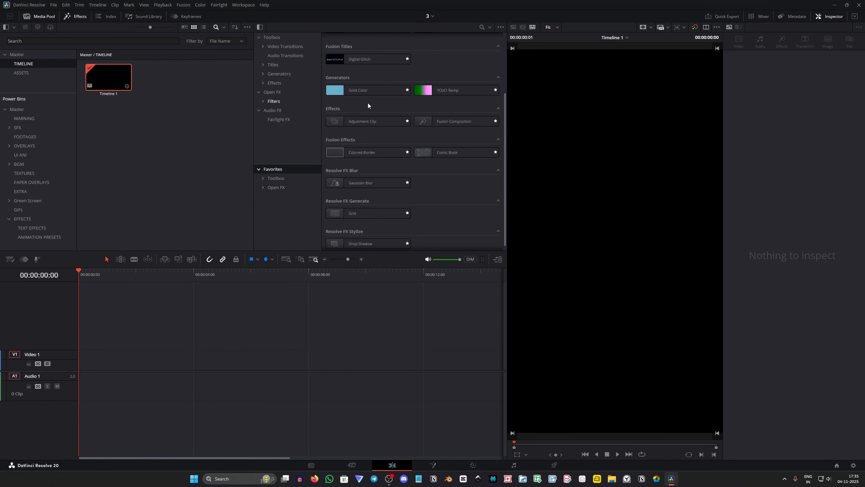
Add a Fusion Composition at the start of the Video 1 track and open it for node editing
{"action": "left_click_drag", "start_coordinate": [437, 123], "coordinate": [79, 355]}
{"action": "right_click", "coordinate": [123, 359]}
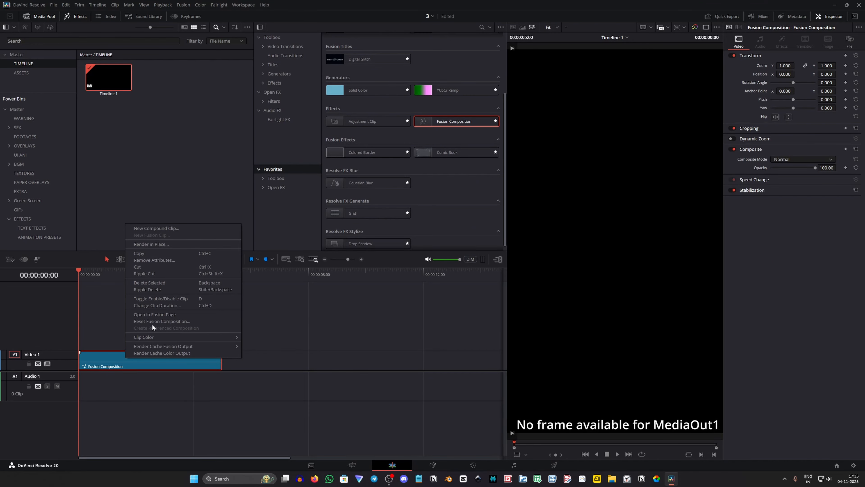
{"action": "left_click", "coordinate": [154, 313]}
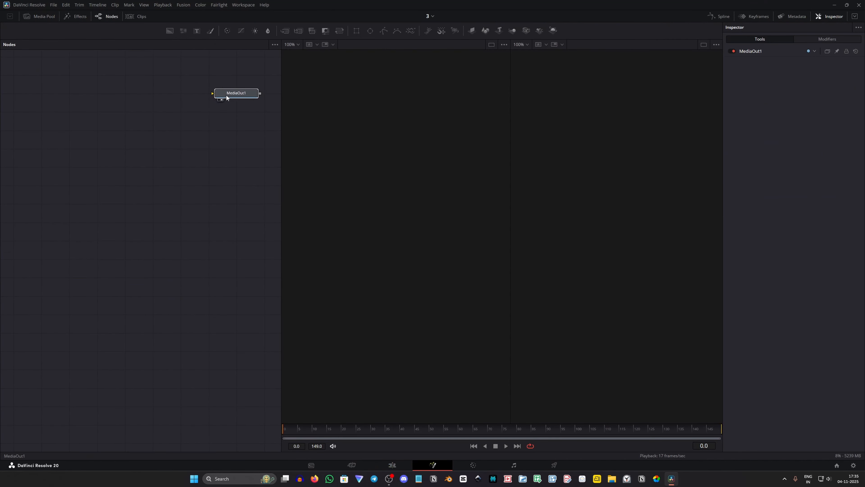
Add a Background node and a Merge node, and connect Background through Merge to MediaOut1
{"action": "left_click_drag", "start_coordinate": [226, 96], "coordinate": [183, 83]}
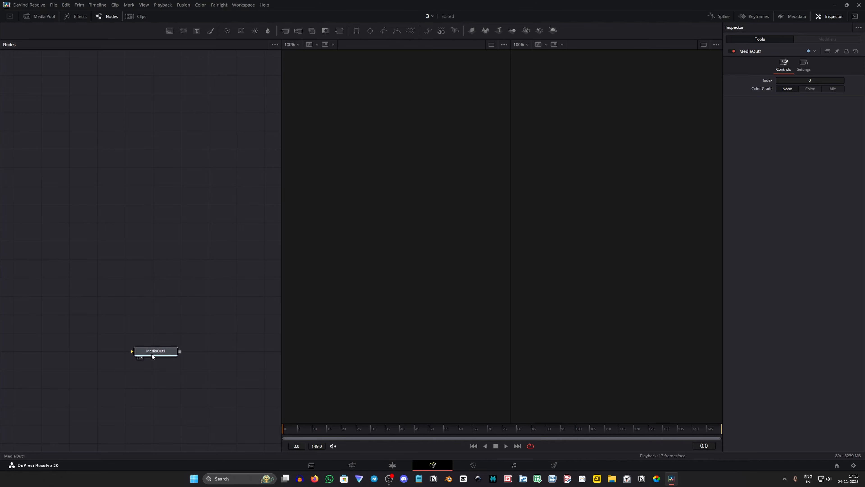
{"action": "left_click_drag", "start_coordinate": [170, 32], "coordinate": [48, 301]}
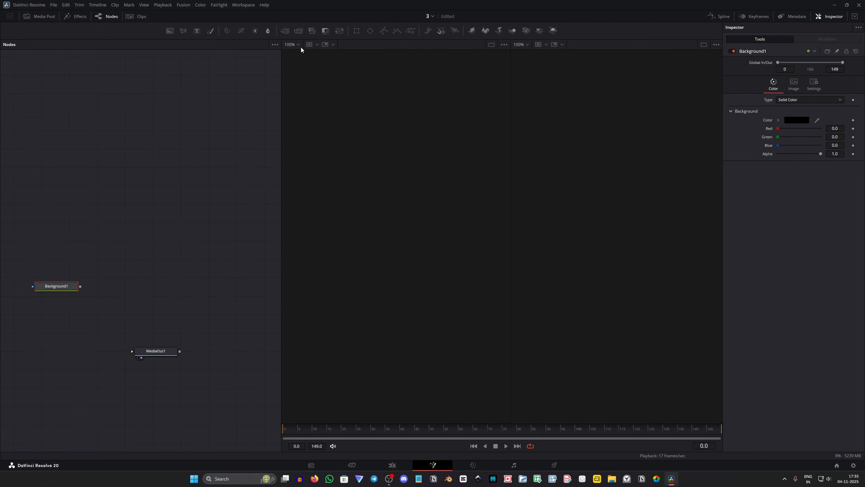
{"action": "left_click_drag", "start_coordinate": [284, 31], "coordinate": [125, 292]}
{"action": "left_click_drag", "start_coordinate": [125, 288], "coordinate": [152, 337]}
{"action": "left_click", "coordinate": [104, 337]}
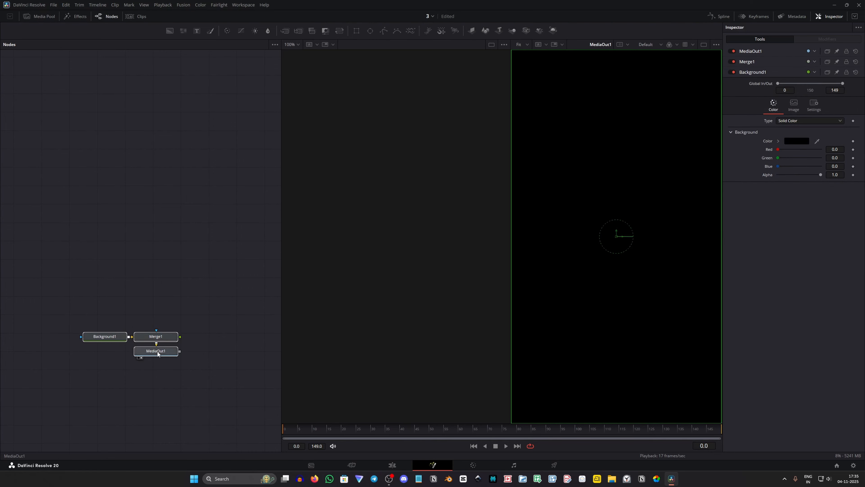
Set the Background1 node's colour to dark grey #1f1f1f
{"action": "left_click", "coordinate": [804, 120]}
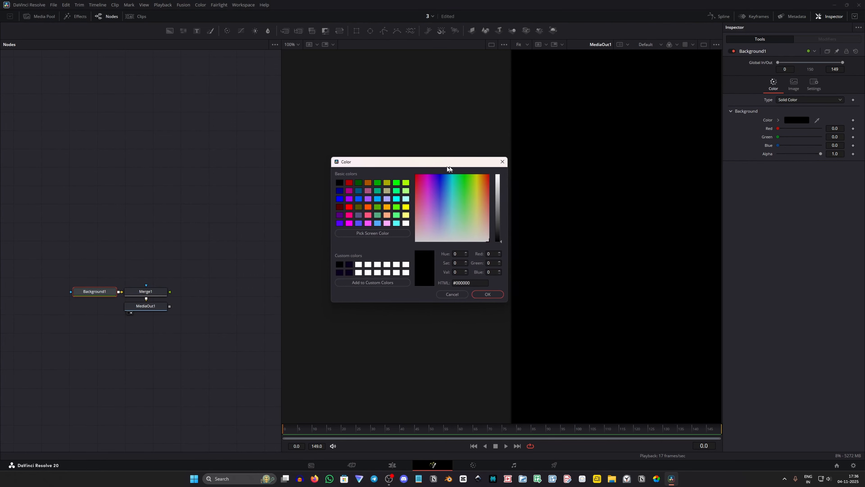
{"action": "left_click_drag", "start_coordinate": [470, 224], "coordinate": [471, 234]}
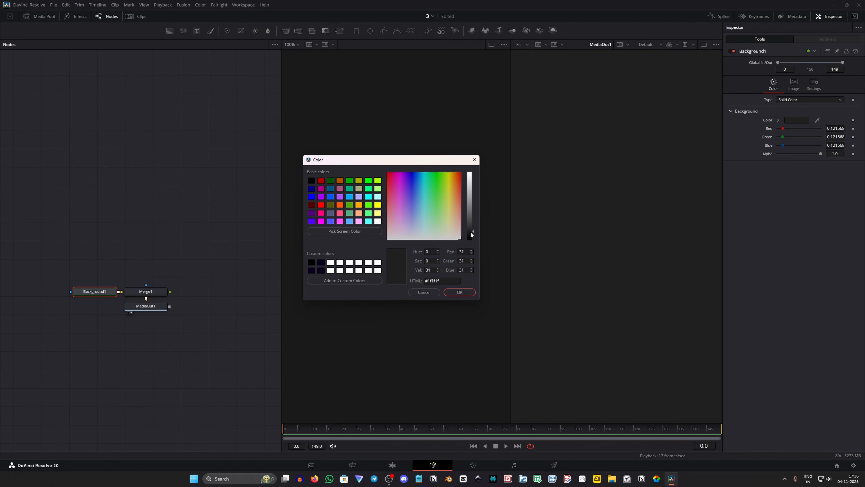
{"action": "left_click", "coordinate": [463, 292]}
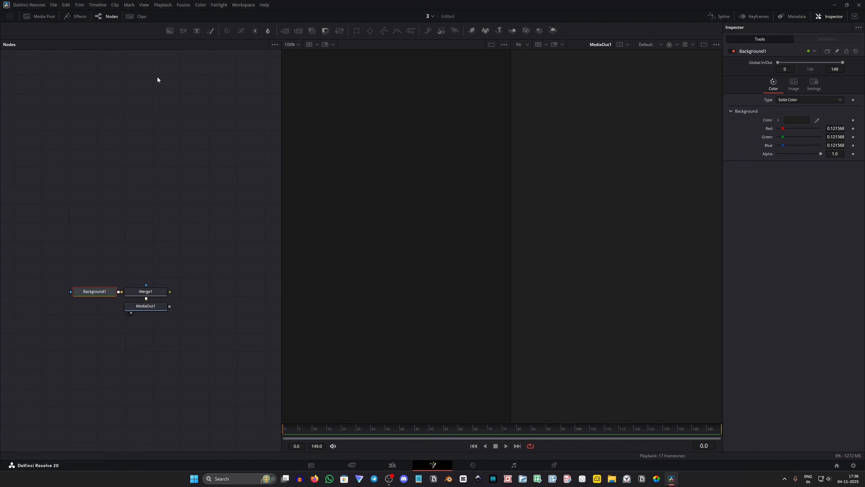
Bring whatsapp photo.jpg from the ASSETS bin into the node graph above the background nodes
{"action": "left_click", "coordinate": [42, 16]}
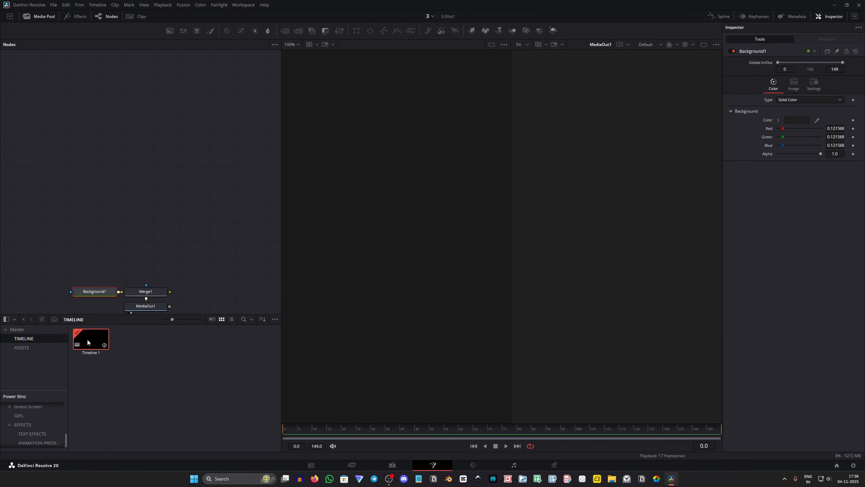
{"action": "left_click", "coordinate": [35, 347]}
{"action": "left_click_drag", "start_coordinate": [90, 341], "coordinate": [94, 136]}
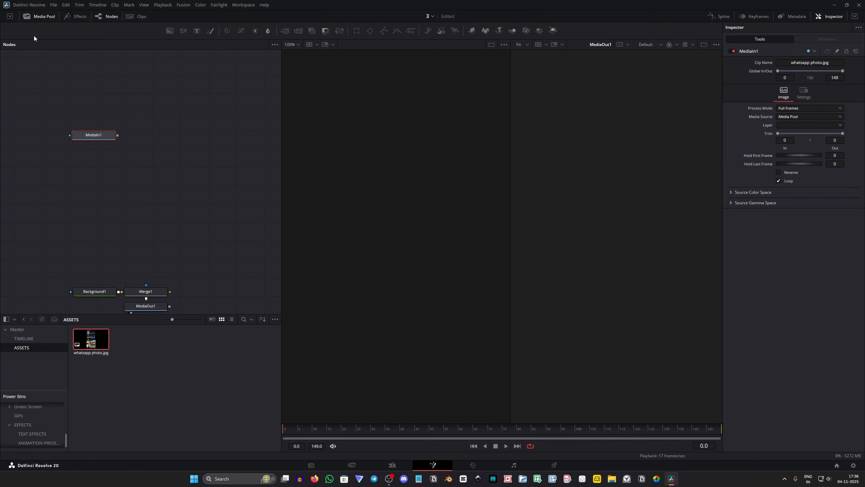
{"action": "left_click", "coordinate": [40, 16]}
Add an sRectangle shape node and place it below and to the left of MediaIn1
{"action": "key", "text": "shift+space"}
{"action": "type", "text": "srec"}
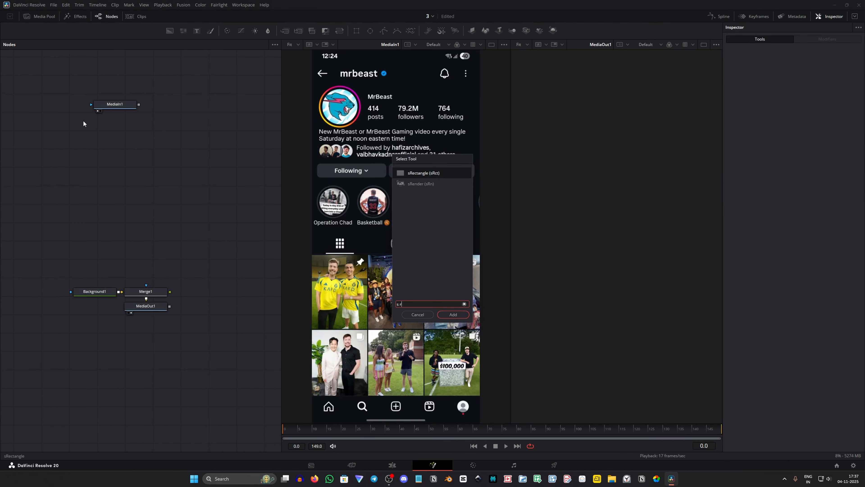
{"action": "key", "text": "Return"}
{"action": "left_click_drag", "start_coordinate": [207, 192], "coordinate": [65, 145]}
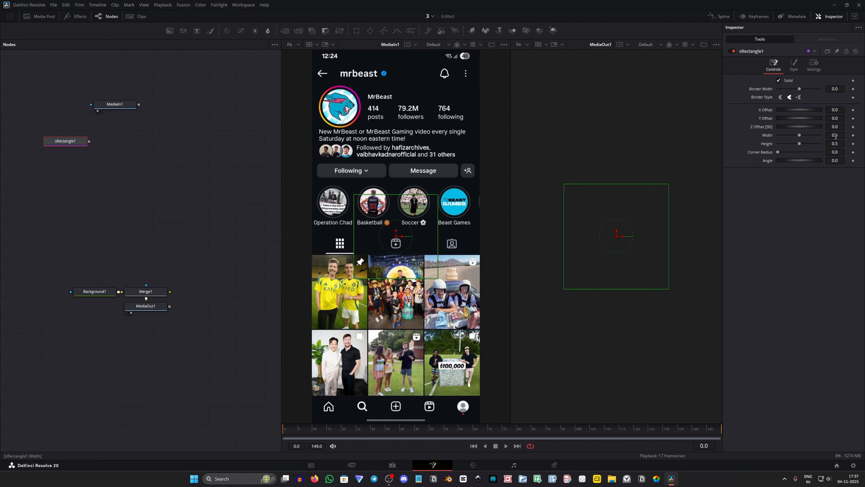
Resize the sRectangle1 shape to a width of 0.865 and a height of about 1.649
{"action": "left_click_drag", "start_coordinate": [835, 136], "coordinate": [853, 144]}
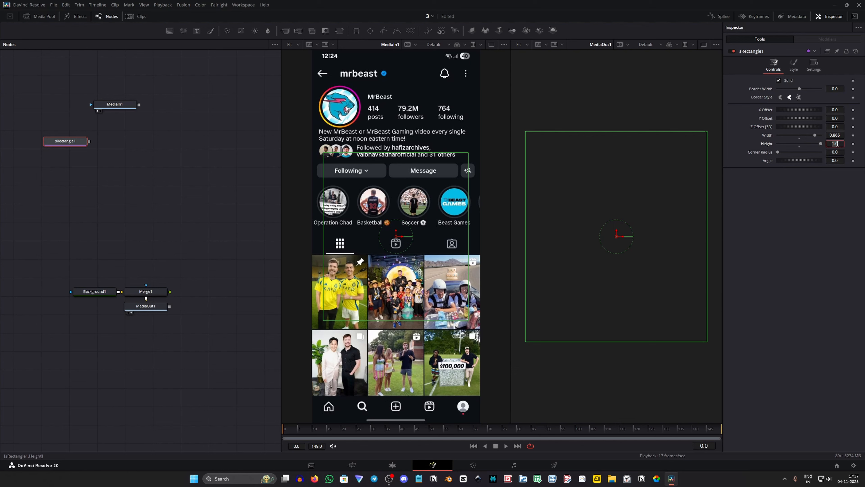
{"action": "key", "text": "Return"}
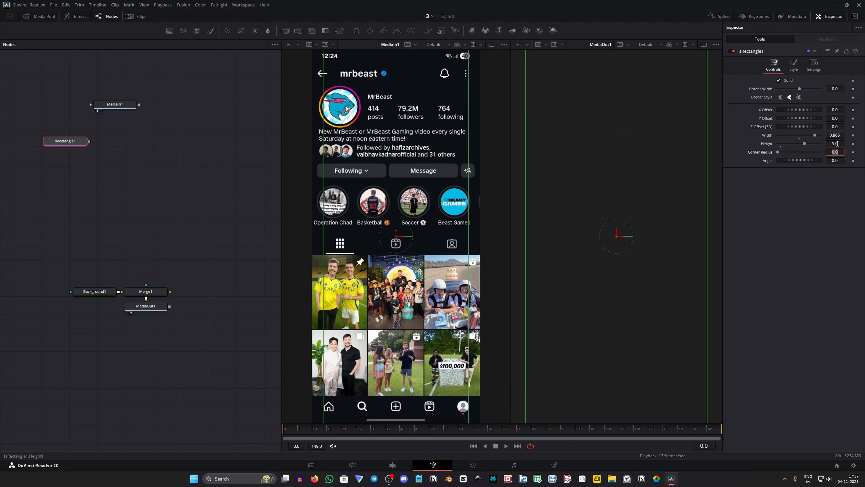
{"action": "left_click_drag", "start_coordinate": [800, 144], "coordinate": [786, 143]}
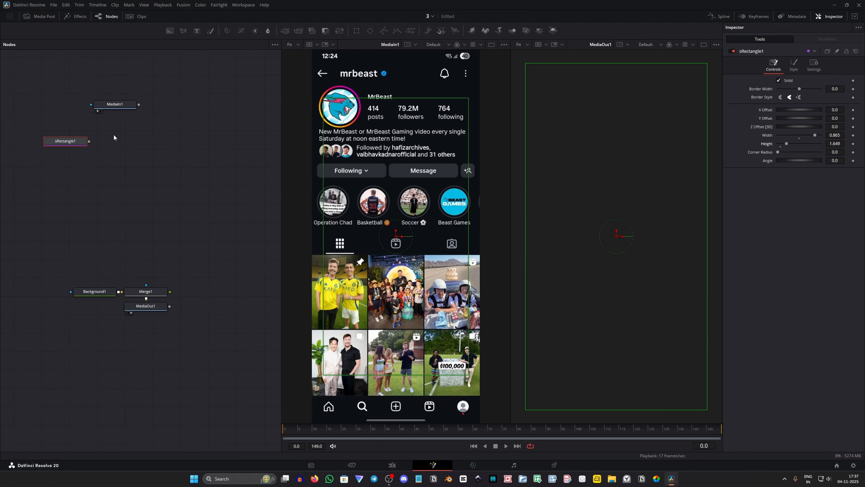
Add an Extrude 3D node connected to the output of sRectangle1
{"action": "key", "text": "shift+space"}
{"action": "type", "text": "s rec"}
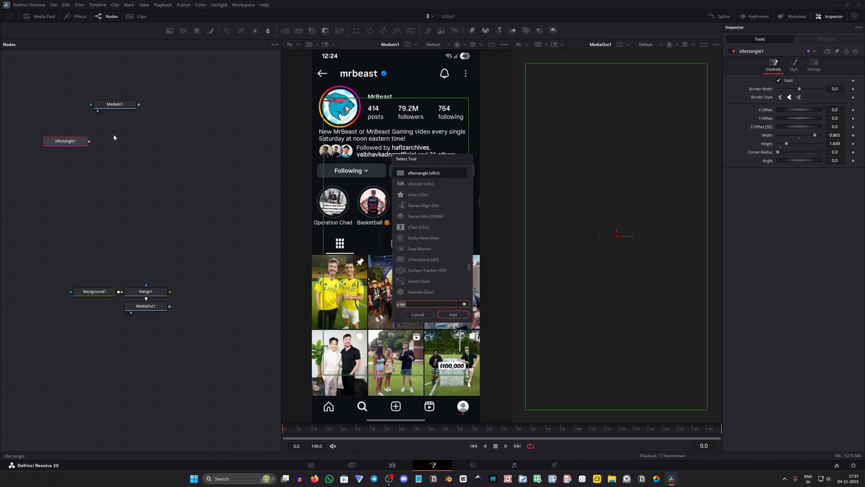
{"action": "key", "text": "BackSpace"}
{"action": "key", "text": "BackSpace"}
{"action": "key", "text": "BackSpace"}
{"action": "key", "text": "BackSpace"}
{"action": "key", "text": "BackSpace"}
{"action": "type", "text": "extr"}
{"action": "key", "text": "Return"}
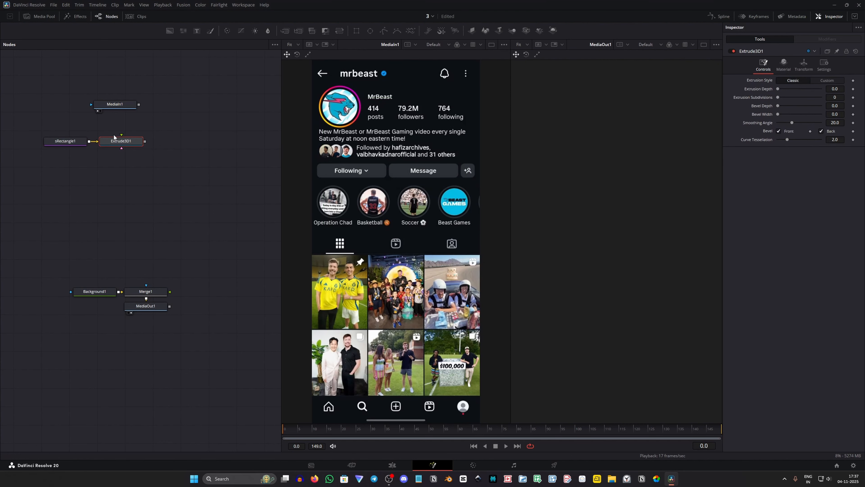
Connect MediaIn1 to the Extrude3D1 node as its material and align the three nodes neatly
{"action": "left_click_drag", "start_coordinate": [63, 130], "coordinate": [114, 147]}
{"action": "left_click_drag", "start_coordinate": [114, 144], "coordinate": [97, 130]}
{"action": "left_click", "coordinate": [120, 143]}
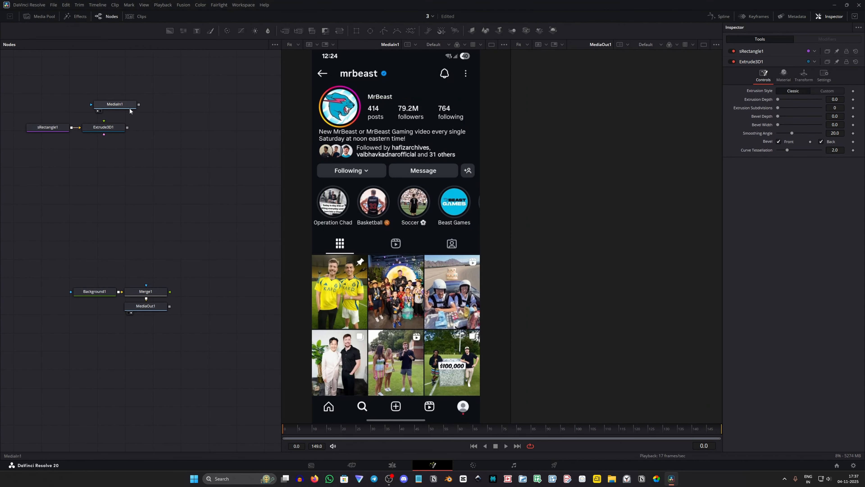
{"action": "left_click_drag", "start_coordinate": [139, 105], "coordinate": [109, 125]}
{"action": "left_click_drag", "start_coordinate": [50, 110], "coordinate": [106, 130]}
{"action": "left_click_drag", "start_coordinate": [97, 128], "coordinate": [104, 129]}
{"action": "left_click", "coordinate": [107, 155]}
{"action": "left_click_drag", "start_coordinate": [35, 117], "coordinate": [97, 131]}
{"action": "left_click_drag", "start_coordinate": [97, 132], "coordinate": [126, 131]}
Display Extrude3D1 in the second viewer and look at the textured phone screen from an angle
{"action": "left_click", "coordinate": [128, 130]}
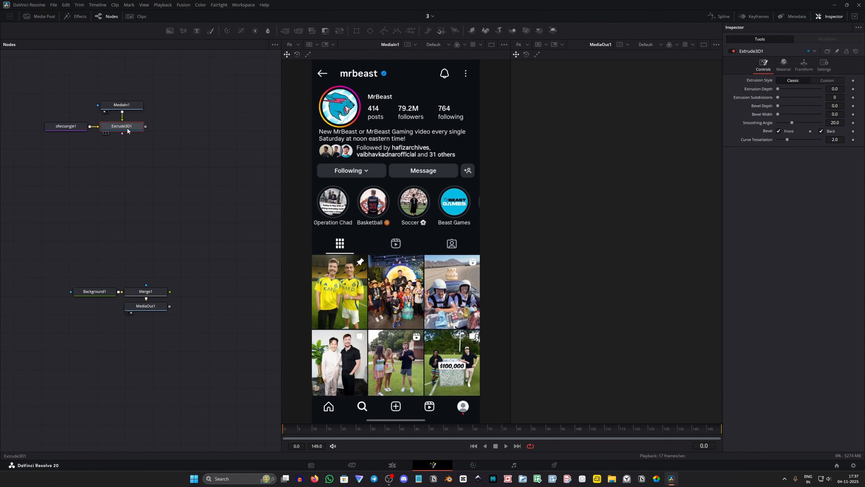
{"action": "key", "text": "2"}
{"action": "left_click", "coordinate": [147, 188]}
{"action": "scroll", "coordinate": [592, 258], "scroll_direction": "down", "scroll_amount": 2}
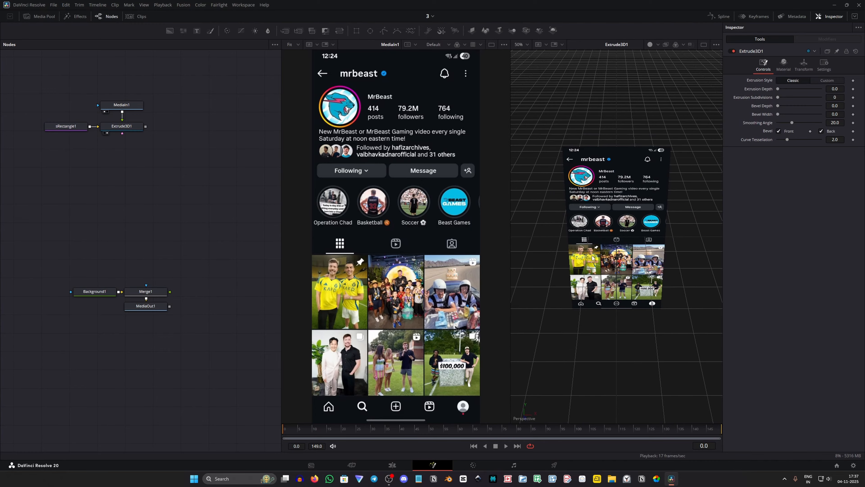
{"action": "left_click_drag", "start_coordinate": [587, 258], "coordinate": [661, 254]}
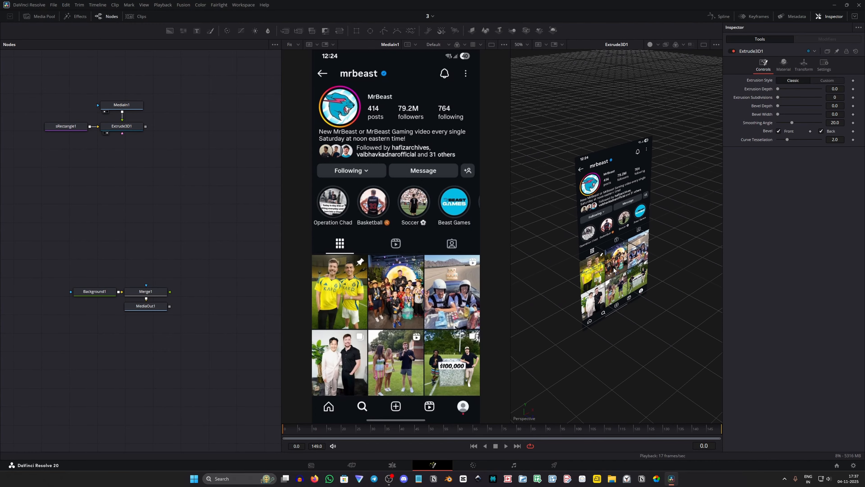
{"action": "left_click_drag", "start_coordinate": [668, 191], "coordinate": [637, 211]}
Give the Extrude3D1 slab an extrusion depth of about 0.1008 and a bevel depth of about 0.0661
{"action": "left_click", "coordinate": [140, 127]}
{"action": "right_click", "coordinate": [641, 213]}
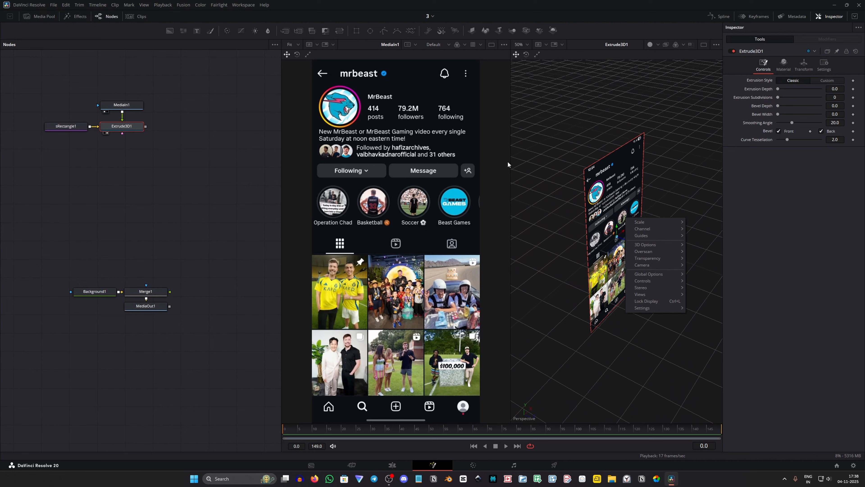
{"action": "left_click", "coordinate": [201, 162]}
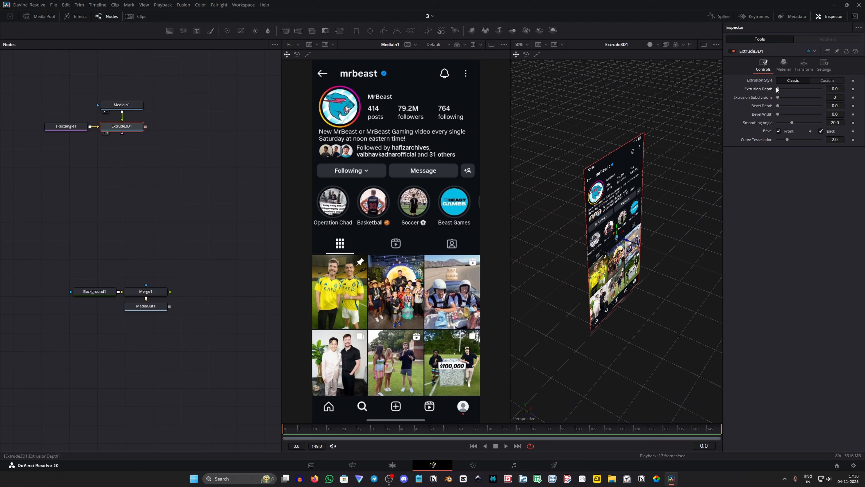
{"action": "left_click_drag", "start_coordinate": [783, 88], "coordinate": [804, 94]}
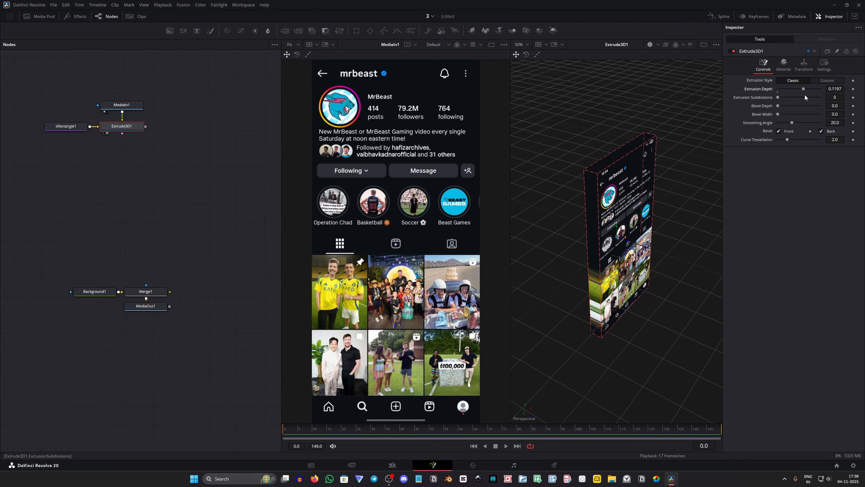
{"action": "left_click_drag", "start_coordinate": [689, 138], "coordinate": [673, 121]}
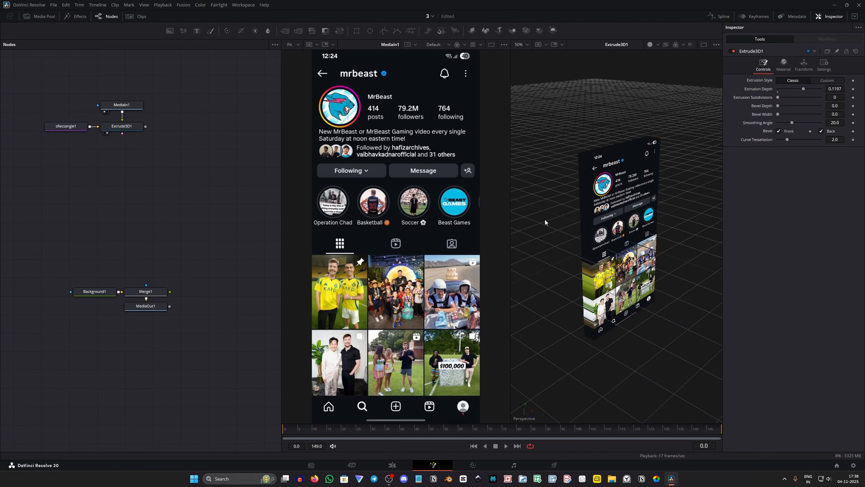
{"action": "left_click_drag", "start_coordinate": [545, 219], "coordinate": [620, 249]}
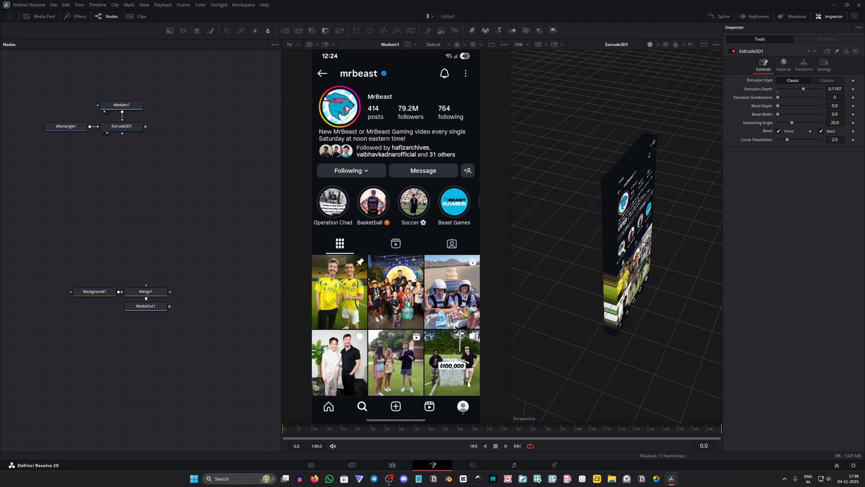
{"action": "left_click_drag", "start_coordinate": [803, 89], "coordinate": [792, 107]}
Add a Merge 3D node in the empty area between the extrude and background nodes
{"action": "key", "text": "shift+space"}
{"action": "type", "text": "extru"}
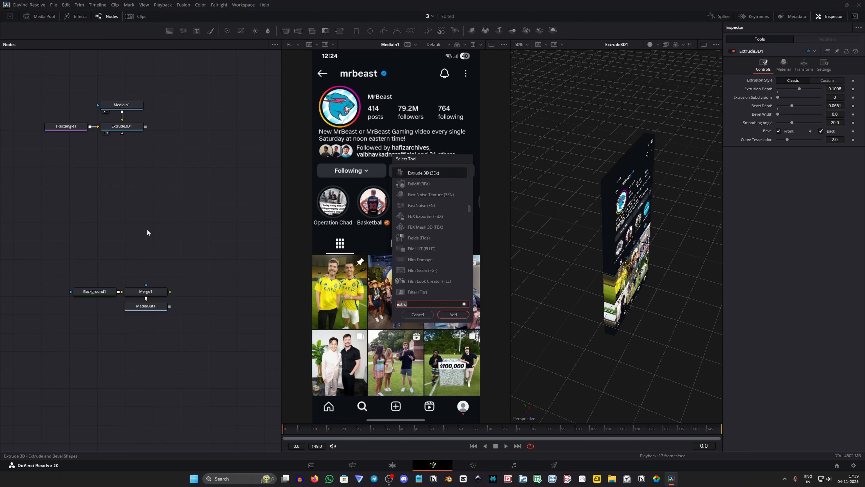
{"action": "key", "text": "BackSpace"}
{"action": "key", "text": "BackSpace"}
{"action": "key", "text": "BackSpace"}
{"action": "key", "text": "BackSpace"}
{"action": "key", "text": "BackSpace"}
{"action": "type", "text": "merge"}
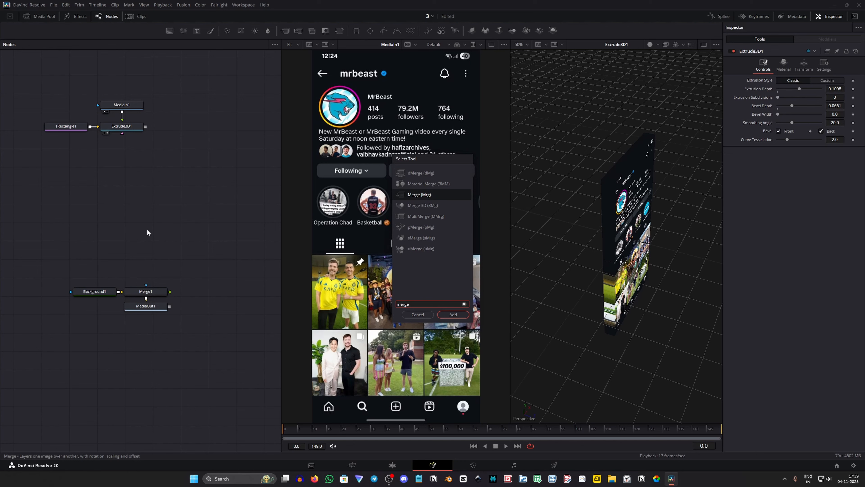
{"action": "key", "text": "Down"}
{"action": "key", "text": "Return"}
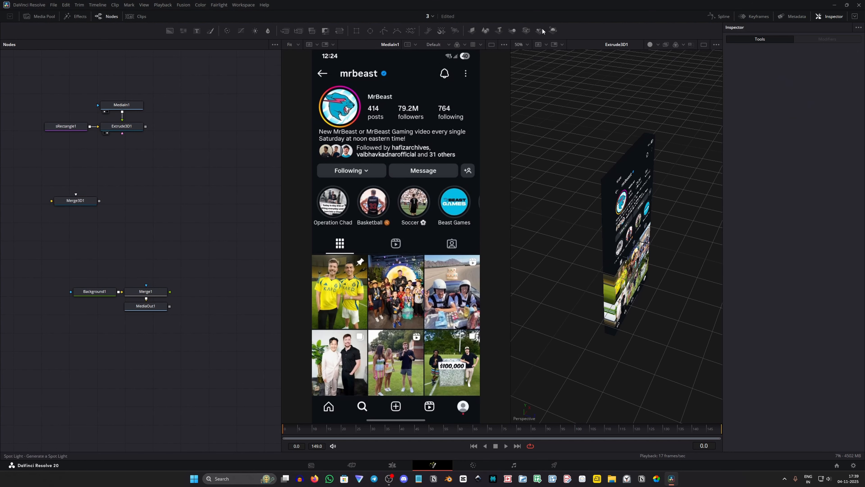
Add a Spot Light node and a Renderer 3D node beside Merge3D1
{"action": "left_click_drag", "start_coordinate": [542, 28], "coordinate": [168, 188]}
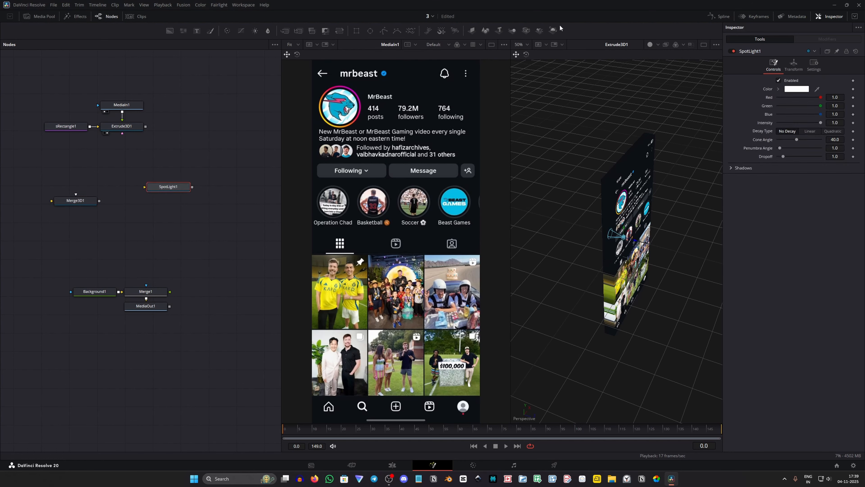
{"action": "left_click_drag", "start_coordinate": [553, 30], "coordinate": [302, 239]}
{"action": "left_click_drag", "start_coordinate": [172, 226], "coordinate": [172, 226]}
Add an Ambient Light node and place it beside SpotLight1, on the far side from Merge3D1
{"action": "key", "text": "shift+space"}
{"action": "type", "text": "merge"}
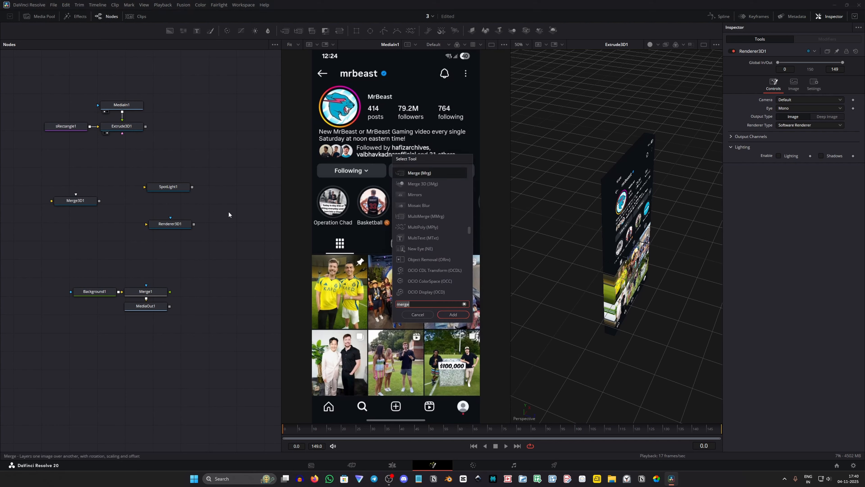
{"action": "type", "text": "ambi"}
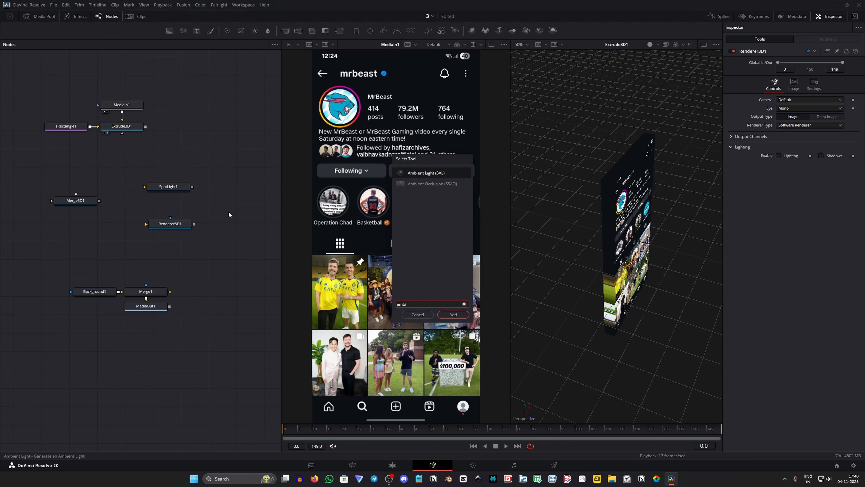
{"action": "key", "text": "Return"}
{"action": "left_click_drag", "start_coordinate": [232, 219], "coordinate": [223, 168]}
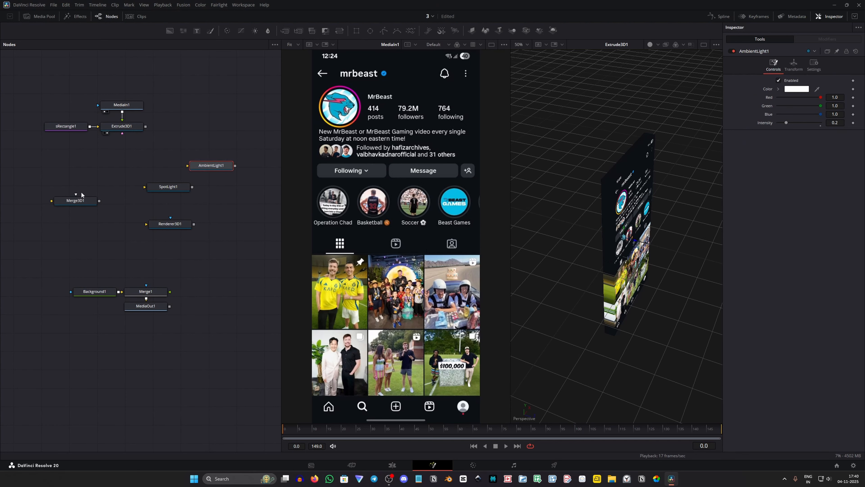
Place Merge3D1 below Extrude3D1 and connect Extrude3D1, SpotLight1 and AmbientLight1 into it
{"action": "left_click_drag", "start_coordinate": [79, 204], "coordinate": [129, 153]}
{"action": "left_click_drag", "start_coordinate": [168, 187], "coordinate": [48, 159]}
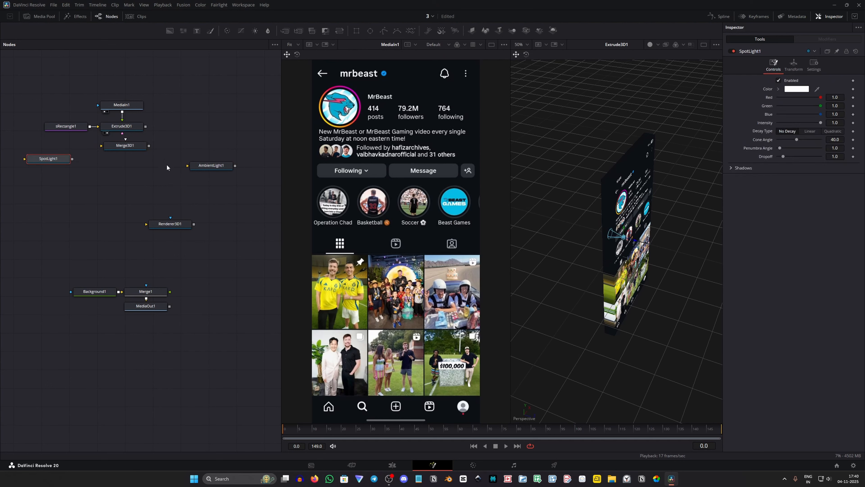
{"action": "left_click_drag", "start_coordinate": [208, 166], "coordinate": [198, 143]}
{"action": "left_click_drag", "start_coordinate": [122, 153], "coordinate": [71, 147]}
{"action": "left_click_drag", "start_coordinate": [200, 144], "coordinate": [131, 147]}
{"action": "left_click_drag", "start_coordinate": [145, 126], "coordinate": [125, 146]}
Connect Merge3D1 through Renderer3D1 into Merge1 and arrange the nodes in a compact vertical chain ending at MediaOut1
{"action": "left_click_drag", "start_coordinate": [169, 225], "coordinate": [122, 163]}
{"action": "left_click_drag", "start_coordinate": [149, 305], "coordinate": [126, 194]}
{"action": "left_click_drag", "start_coordinate": [146, 163], "coordinate": [122, 181]}
{"action": "left_click_drag", "start_coordinate": [72, 147], "coordinate": [59, 161]}
{"action": "mouse_move", "coordinate": [186, 131]}
{"action": "left_mouse_down"}
{"action": "mouse_move", "coordinate": [186, 156]}
{"action": "mouse_move", "coordinate": [187, 137]}
{"action": "left_mouse_up"}
{"action": "left_click_drag", "start_coordinate": [139, 224], "coordinate": [148, 246]}
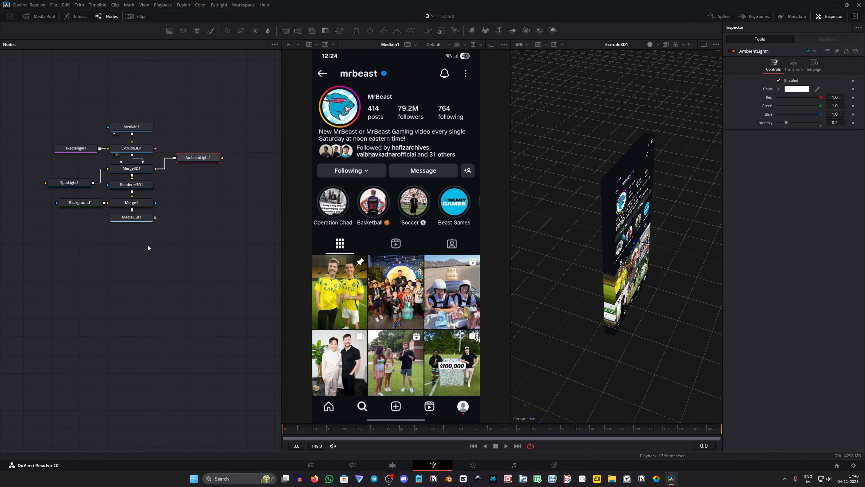
Set Renderer3D1's renderer type to Hardware Renderer and enable Lighting and Shadows
{"action": "left_click", "coordinate": [143, 186]}
{"action": "left_click", "coordinate": [787, 125]}
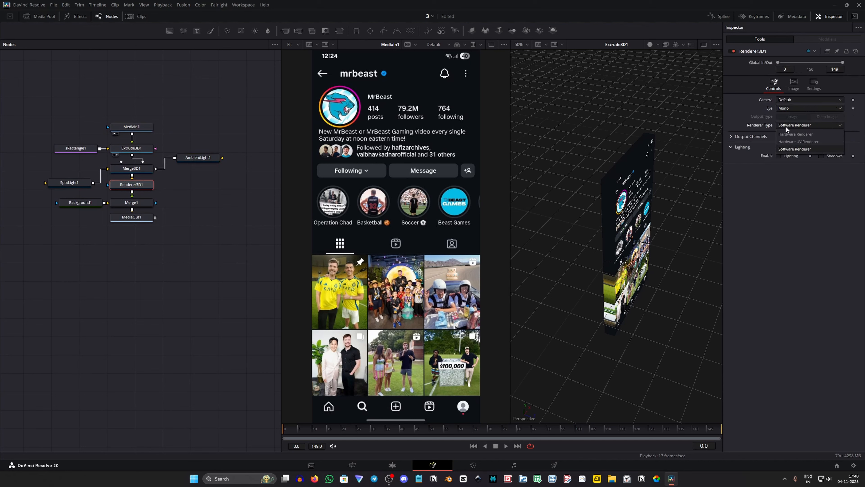
{"action": "left_click", "coordinate": [788, 133]}
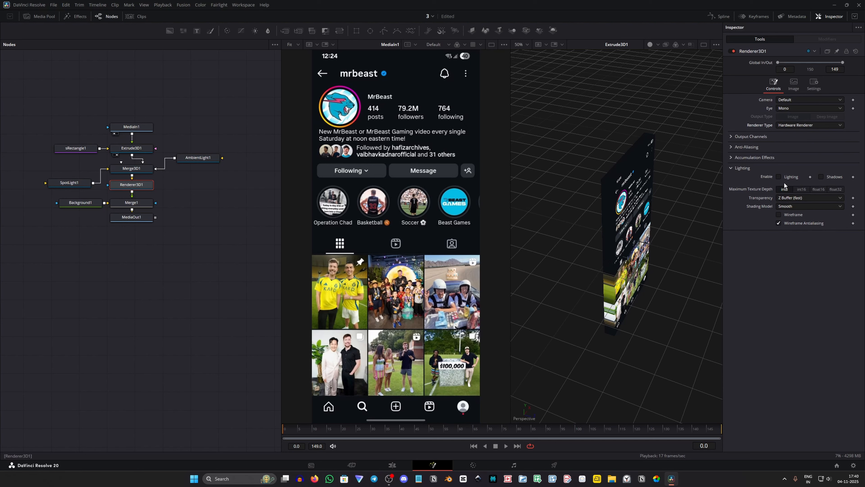
{"action": "left_click", "coordinate": [780, 177]}
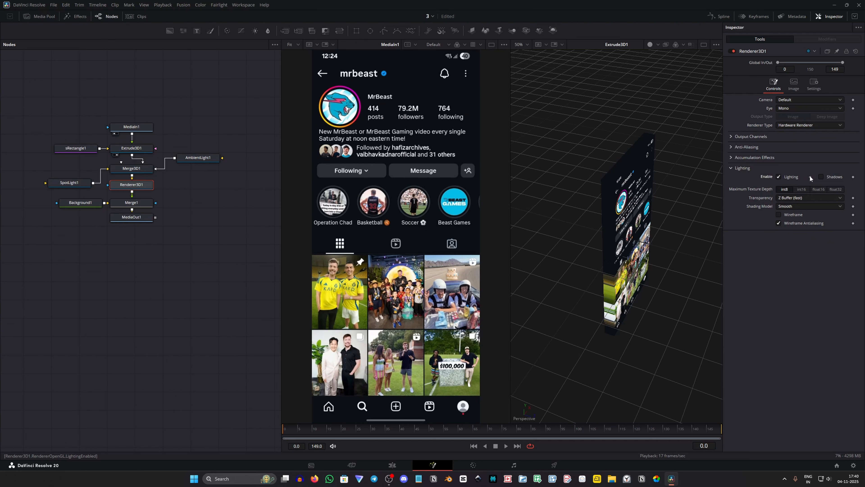
{"action": "left_click", "coordinate": [822, 177]}
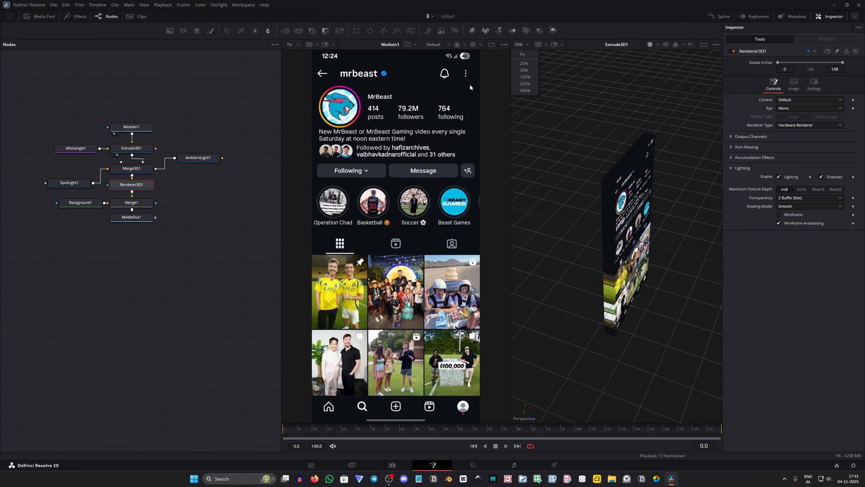
Show MediaOut1 in the second viewer and raise AmbientLight1's intensity to about 0.709
{"action": "left_click", "coordinate": [140, 220]}
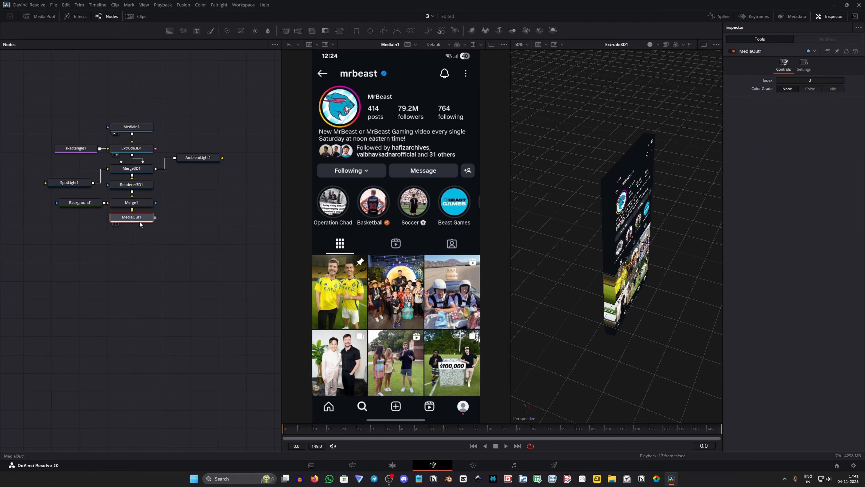
{"action": "key", "text": "2"}
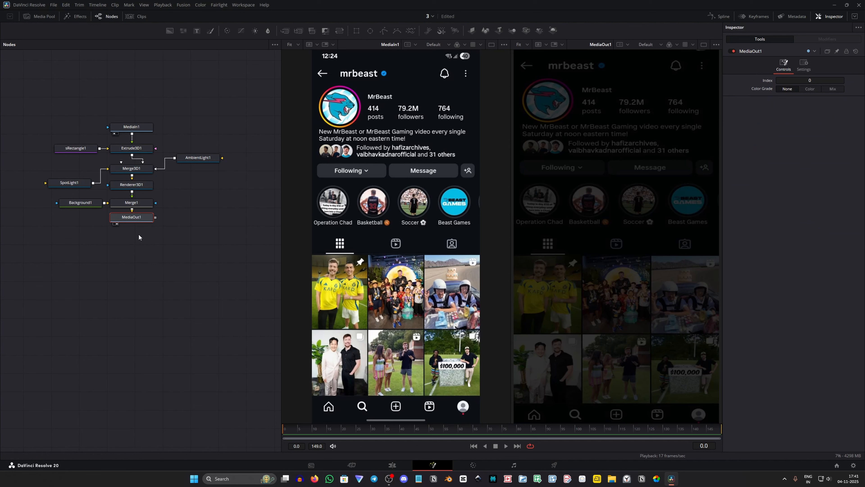
{"action": "left_click", "coordinate": [189, 160]}
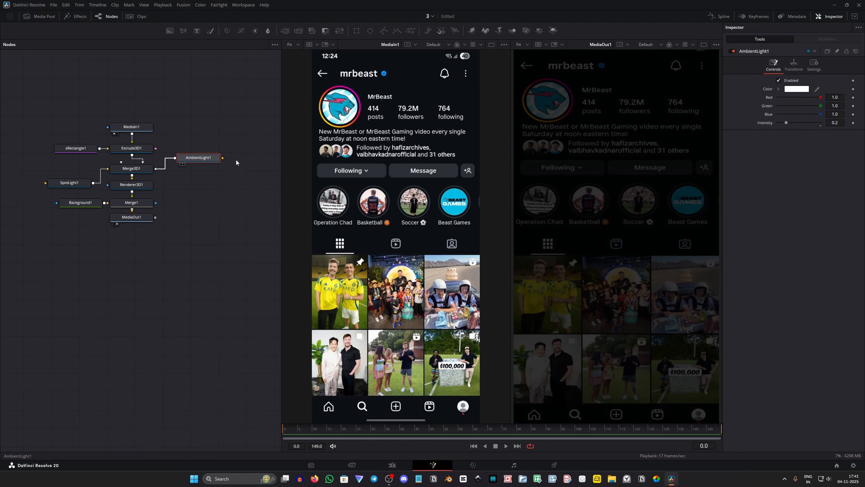
{"action": "left_click_drag", "start_coordinate": [789, 123], "coordinate": [811, 131]}
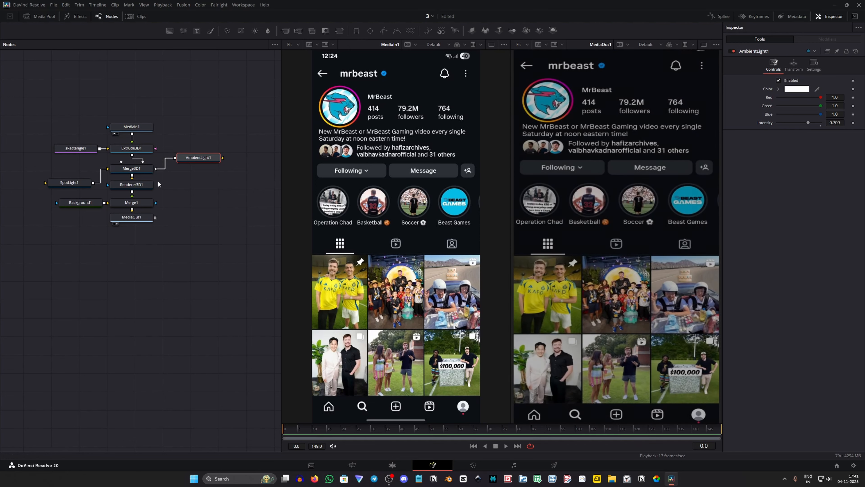
Scale Merge3D1 down to about 0.844 so the whole phone slab fits in the frame
{"action": "left_click", "coordinate": [132, 168]}
{"action": "left_click", "coordinate": [794, 64]}
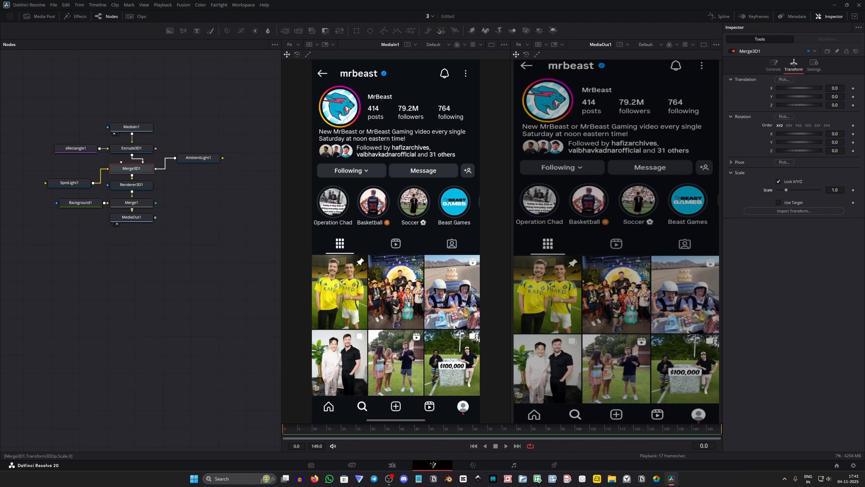
{"action": "mouse_move", "coordinate": [835, 190]}
{"action": "left_mouse_down"}
{"action": "mouse_move", "coordinate": [815, 190]}
{"action": "mouse_move", "coordinate": [827, 190]}
{"action": "left_mouse_up"}
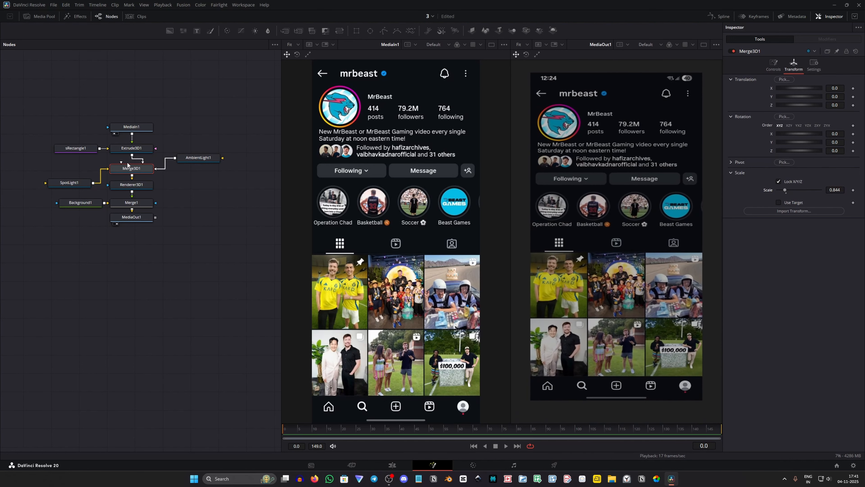
Round the slab's corners by setting sRectangle1's corner radius to about 0.115
{"action": "left_click", "coordinate": [84, 150]}
{"action": "left_click_drag", "start_coordinate": [836, 152], "coordinate": [839, 152]}
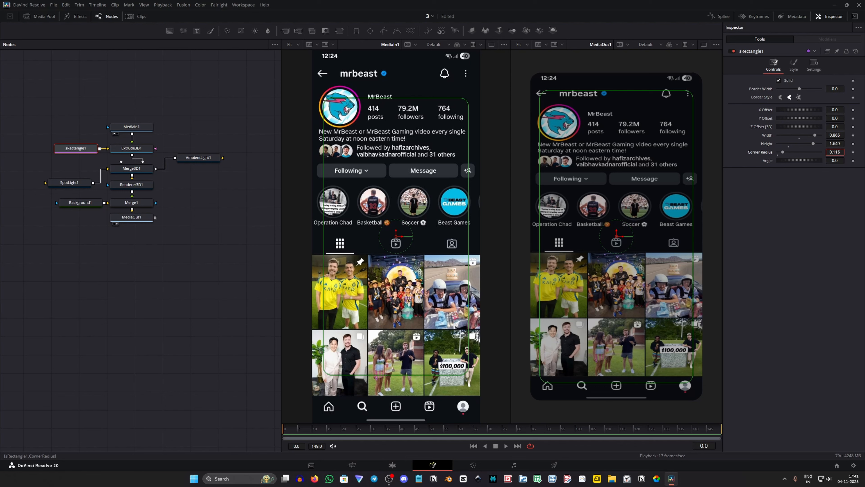
{"action": "left_click_drag", "start_coordinate": [835, 152], "coordinate": [837, 152]}
Move SpotLight1 forward in front of the slab to a Z translation of about 1.0
{"action": "left_click", "coordinate": [69, 182]}
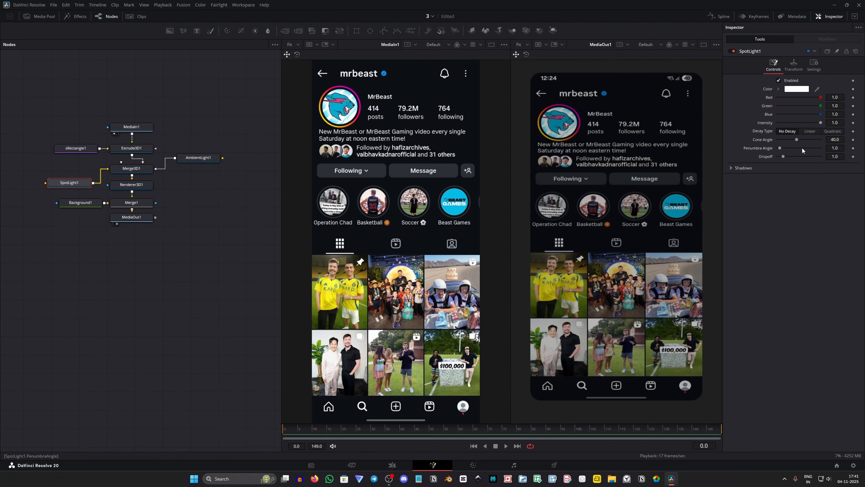
{"action": "left_click", "coordinate": [794, 63]}
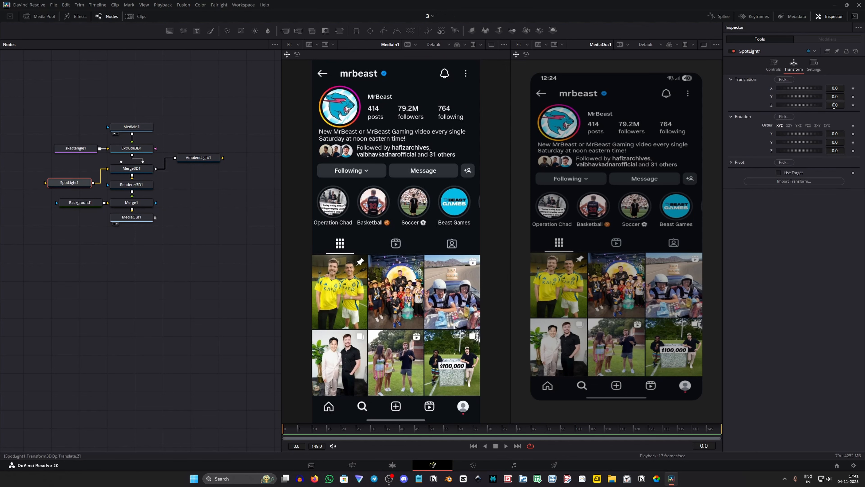
{"action": "left_click_drag", "start_coordinate": [834, 106], "coordinate": [857, 106]}
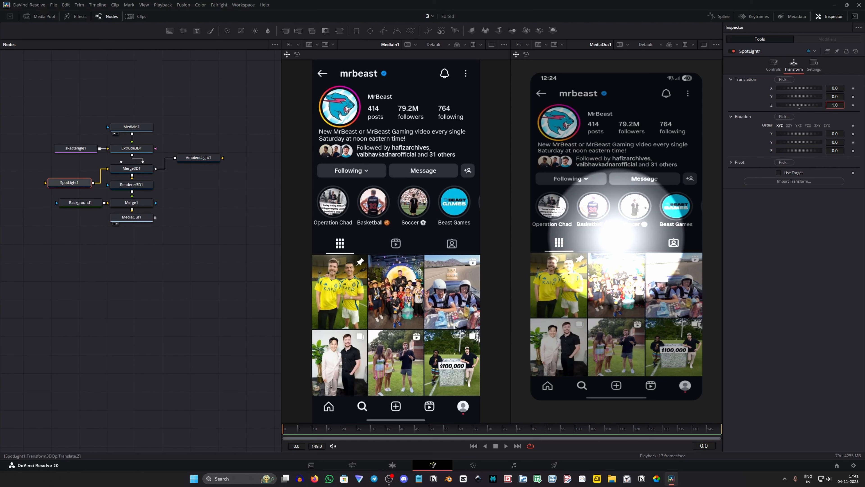
Soften SpotLight1 with a cone angle of about 63.78, penumbra angle 15.91, dropoff 3.19 and intensity 0.606
{"action": "left_click", "coordinate": [774, 63]}
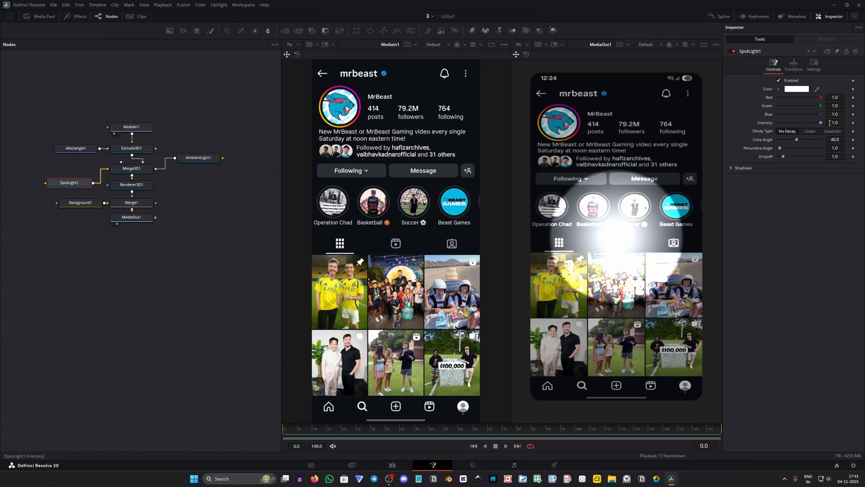
{"action": "left_click_drag", "start_coordinate": [798, 140], "coordinate": [794, 157]}
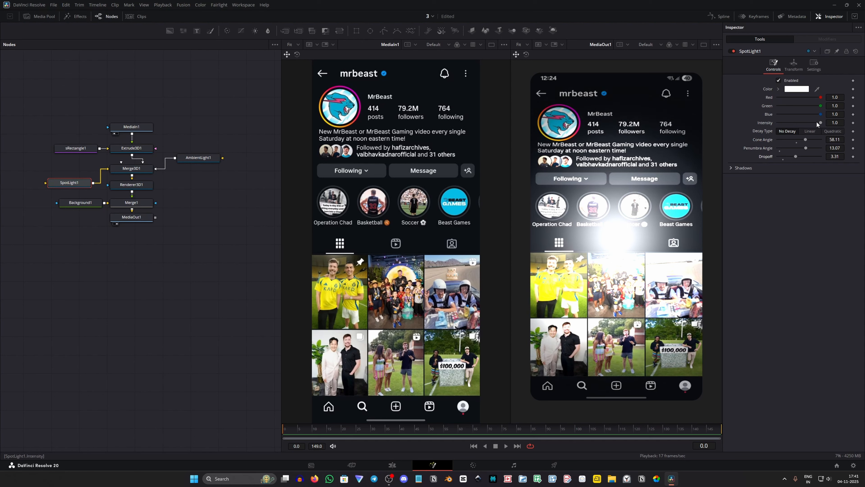
{"action": "left_click_drag", "start_coordinate": [819, 123], "coordinate": [795, 160]}
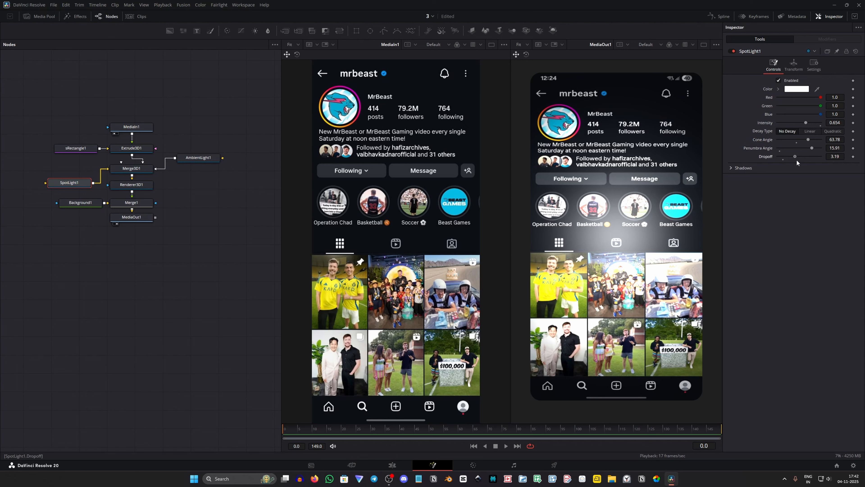
{"action": "left_click_drag", "start_coordinate": [805, 124], "coordinate": [804, 122]}
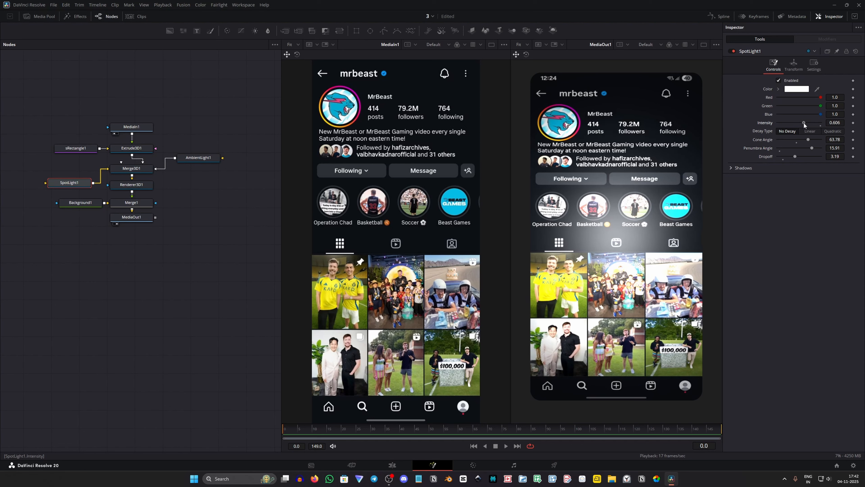
Offset SpotLight1 to about X 0.234, Y 0.152 and give it cone angle 68.74, penumbra angle 12.28, dropoff 3.0 and intensity 0.528
{"action": "left_click", "coordinate": [794, 65]}
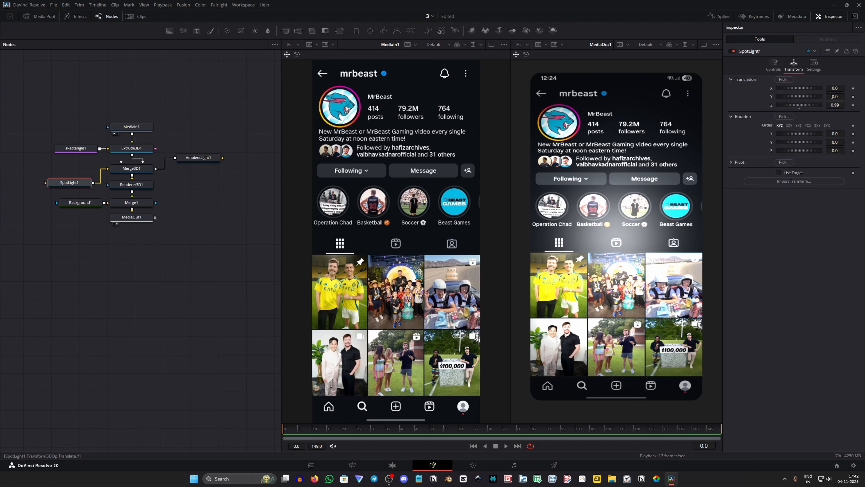
{"action": "mouse_move", "coordinate": [835, 96]}
{"action": "left_mouse_down"}
{"action": "mouse_move", "coordinate": [848, 96]}
{"action": "mouse_move", "coordinate": [841, 88]}
{"action": "mouse_move", "coordinate": [831, 96]}
{"action": "mouse_move", "coordinate": [839, 88]}
{"action": "left_mouse_up"}
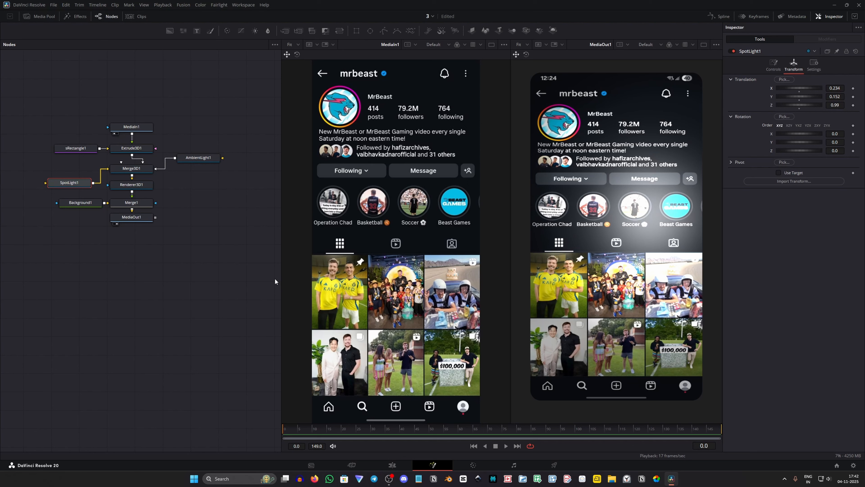
{"action": "left_click", "coordinate": [773, 64]}
{"action": "left_click_drag", "start_coordinate": [808, 140], "coordinate": [810, 140]}
{"action": "left_click_drag", "start_coordinate": [812, 148], "coordinate": [795, 157]}
{"action": "left_click_drag", "start_coordinate": [805, 122], "coordinate": [801, 122]}
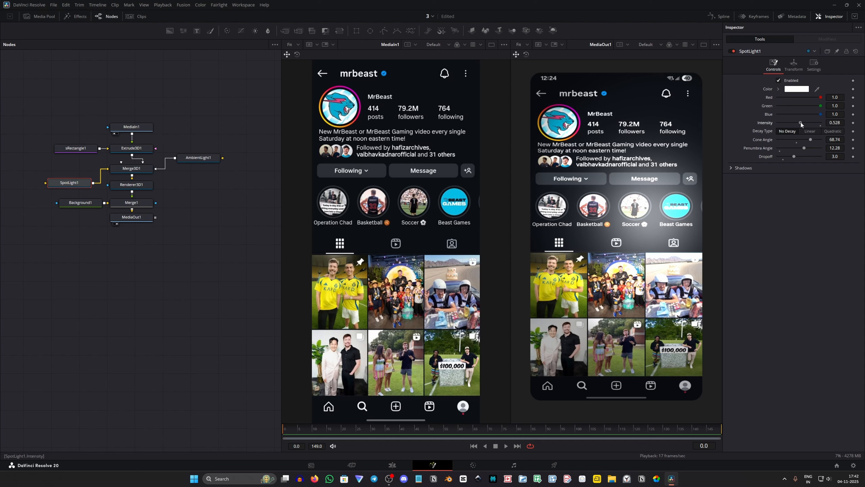
Keyframe Merge3D1's Y translation, X rotation and Y rotation at frames 0 and 60
{"action": "left_click", "coordinate": [132, 168]}
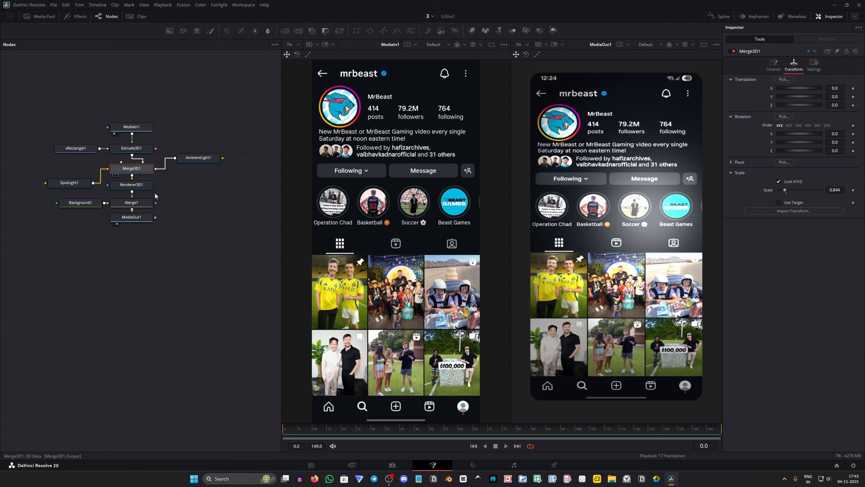
{"action": "left_click", "coordinate": [854, 97]}
{"action": "left_click", "coordinate": [854, 143]}
{"action": "left_click", "coordinate": [854, 133]}
{"action": "left_click", "coordinate": [853, 143]}
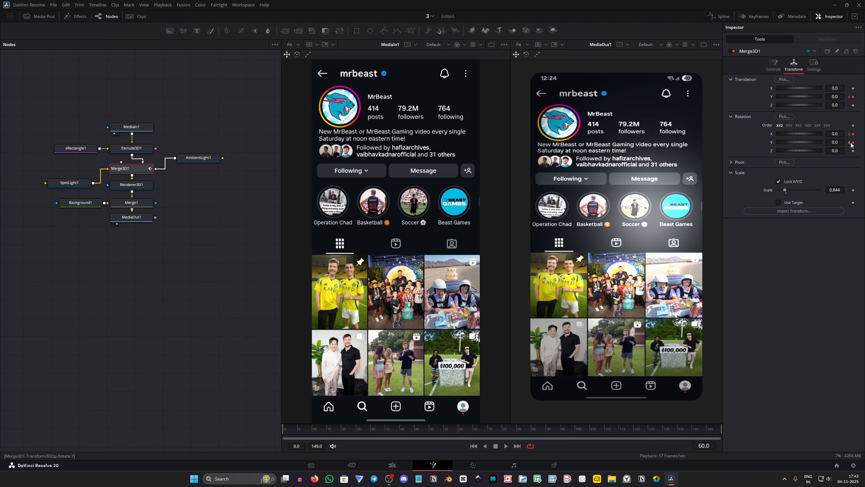
Set Merge3D1's Y rotation to 360 at frame 0 and play back the spin
{"action": "left_click", "coordinate": [850, 143]}
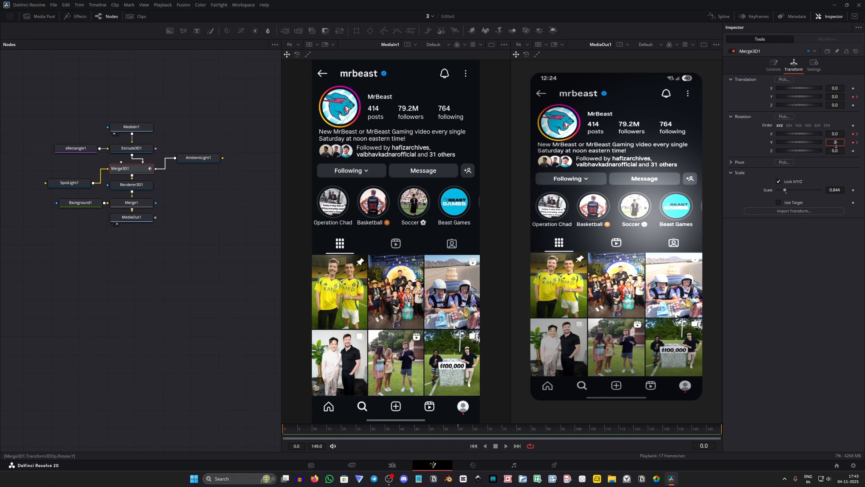
{"action": "left_click", "coordinate": [837, 145]}
{"action": "type", "text": "360"}
{"action": "key", "text": "Return"}
{"action": "key", "text": "space"}
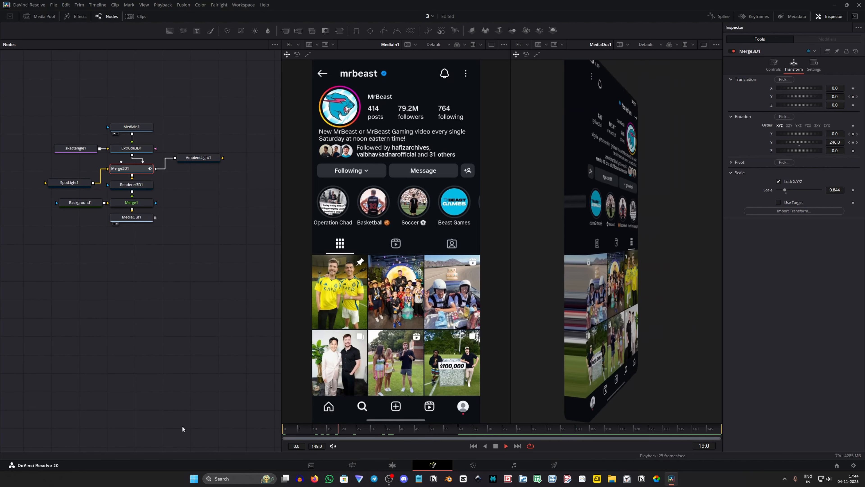
{"action": "key", "text": "space"}
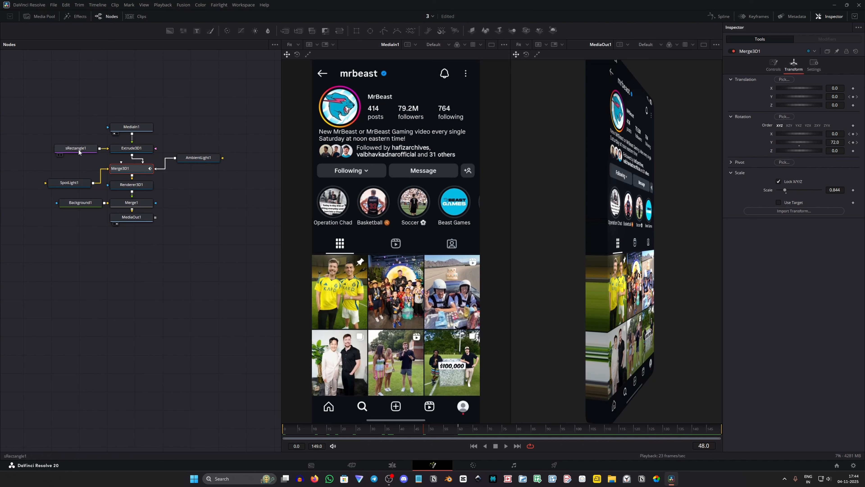
Reduce Extrude3D1's extrusion depth to about 0.0835
{"action": "left_click", "coordinate": [123, 147]}
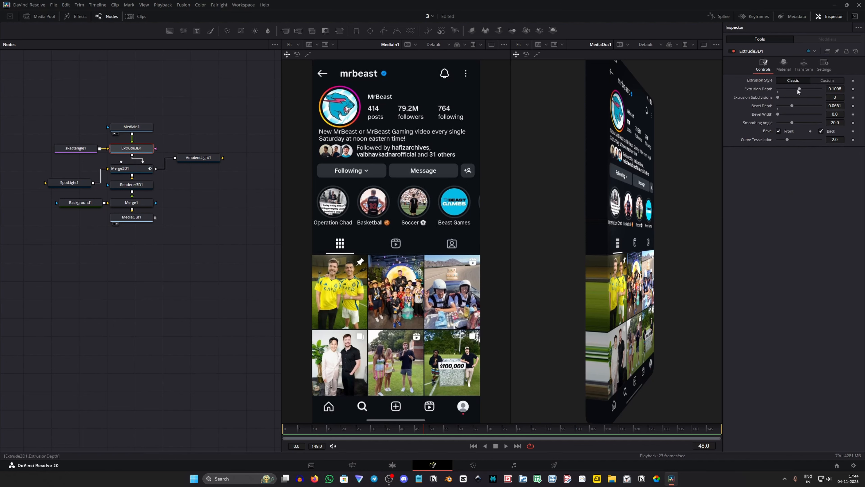
{"action": "left_click_drag", "start_coordinate": [798, 91], "coordinate": [794, 92]}
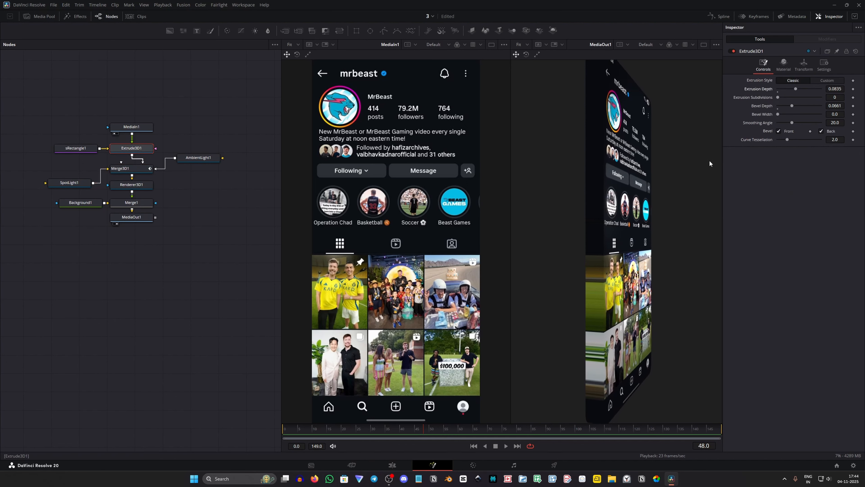
Inspect the Merge3D1 scene from an angle in the second viewer, and return that viewer to MediaOut1
{"action": "left_click", "coordinate": [124, 168]}
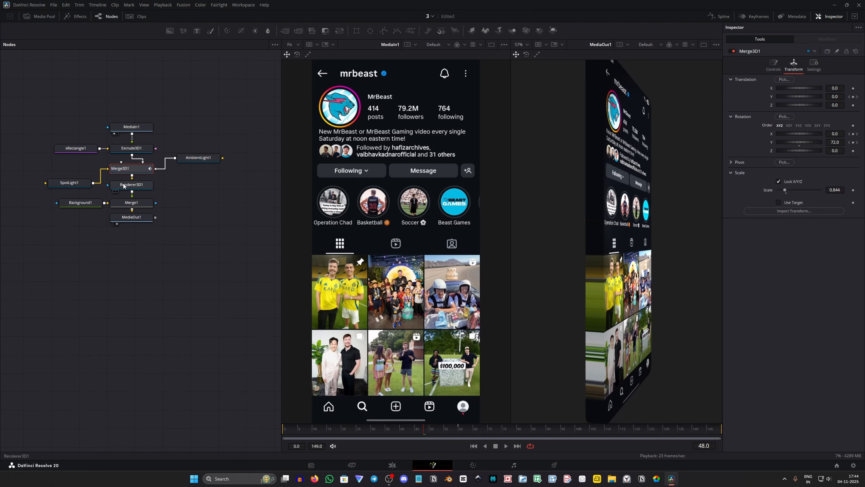
{"action": "left_click", "coordinate": [118, 175]}
{"action": "left_click_drag", "start_coordinate": [591, 208], "coordinate": [532, 236]}
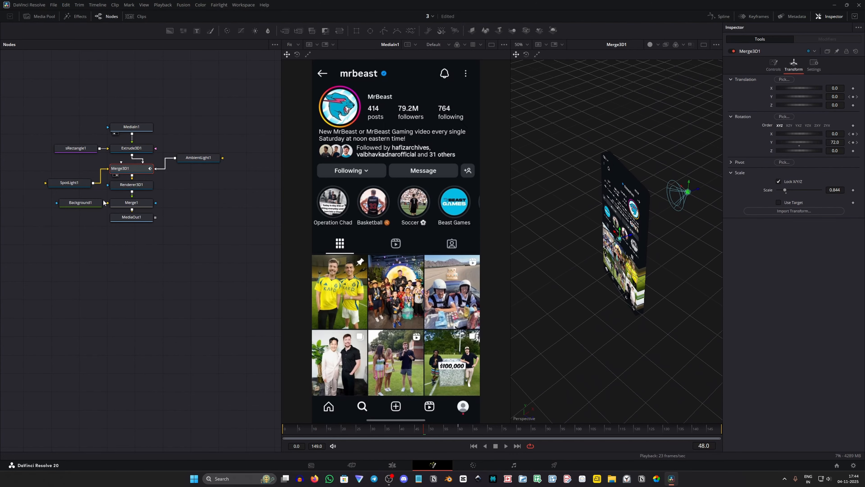
{"action": "left_click", "coordinate": [138, 221]}
{"action": "key", "text": "2"}
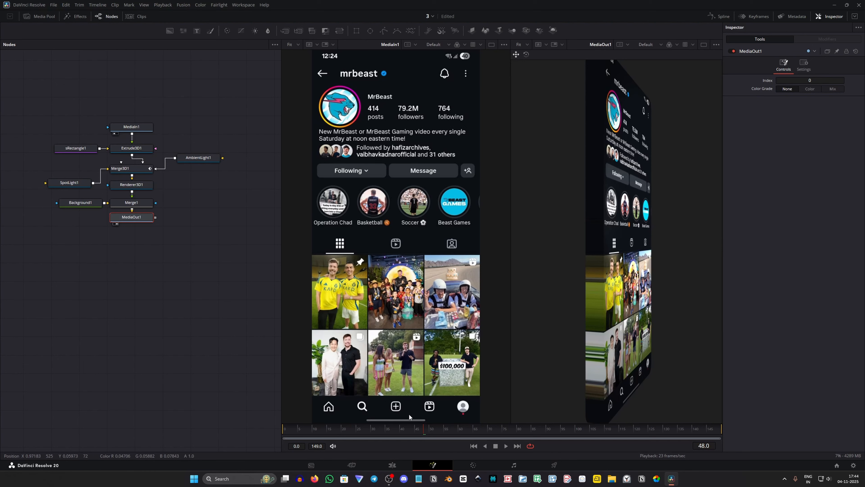
Play back the spin from the start, and set Merge3D1's X rotation to about -21.8 at frame 0
{"action": "left_click_drag", "start_coordinate": [405, 429], "coordinate": [247, 429]}
{"action": "key", "text": "space"}
{"action": "key", "text": "space"}
{"action": "left_click", "coordinate": [128, 169]}
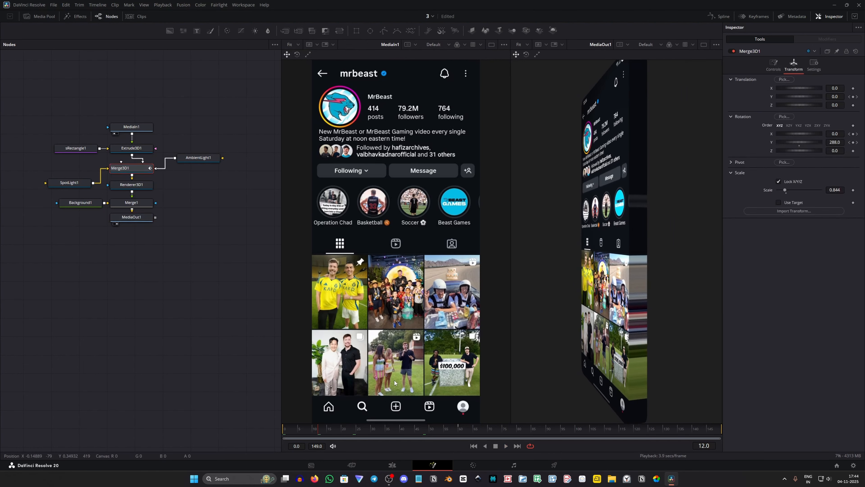
{"action": "left_click_drag", "start_coordinate": [454, 431], "coordinate": [153, 429]}
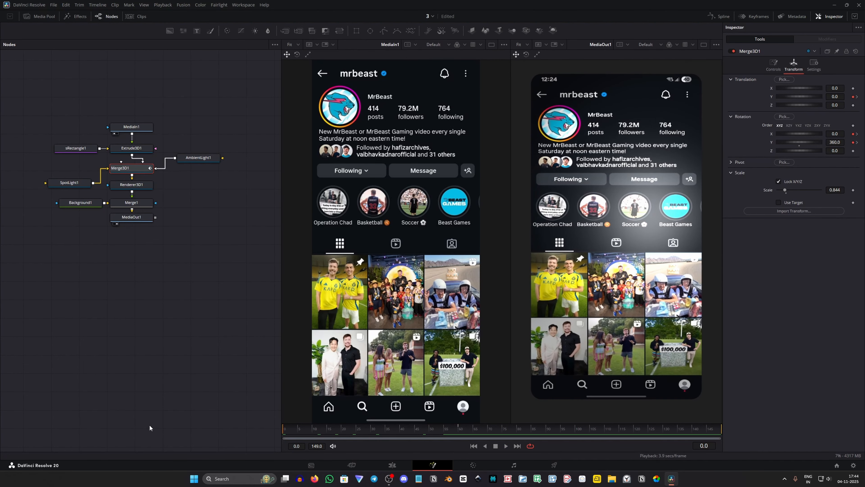
{"action": "left_click_drag", "start_coordinate": [834, 134], "coordinate": [761, 133]}
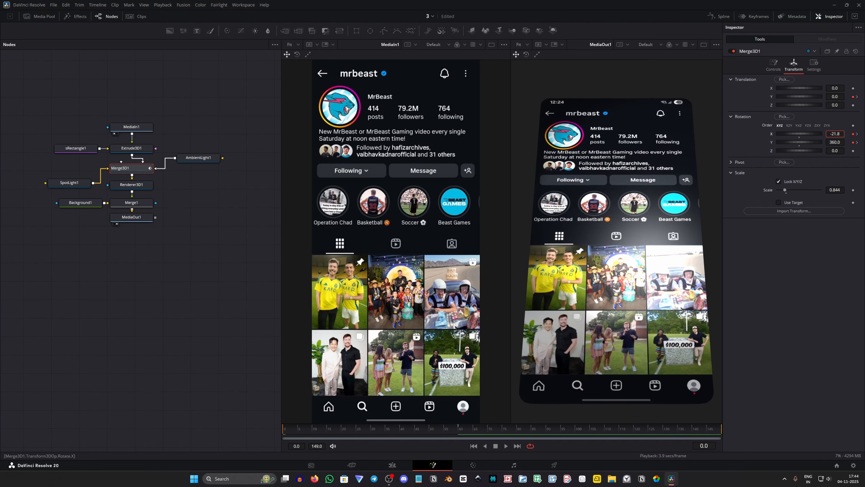
Keyframe Merge3D1's X translation at frames 0 and 60, with a value of about -0.019 at frame 60
{"action": "left_click", "coordinate": [853, 88]}
{"action": "left_click", "coordinate": [858, 97]}
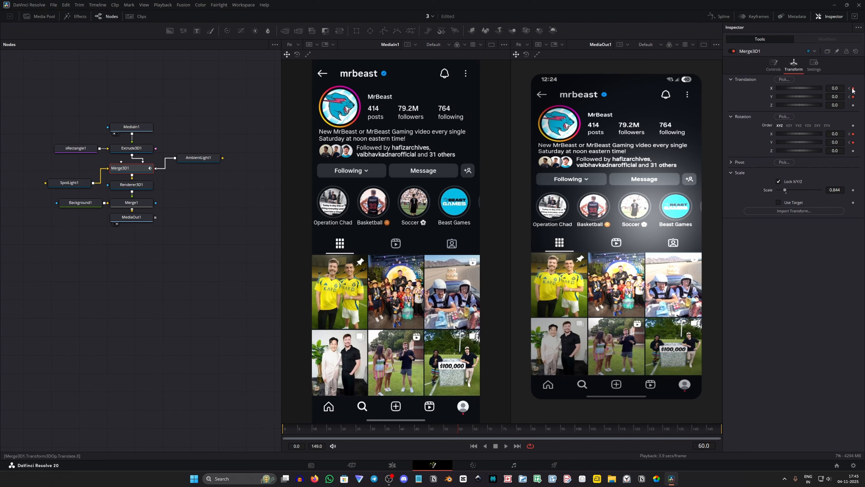
{"action": "left_click", "coordinate": [851, 89]}
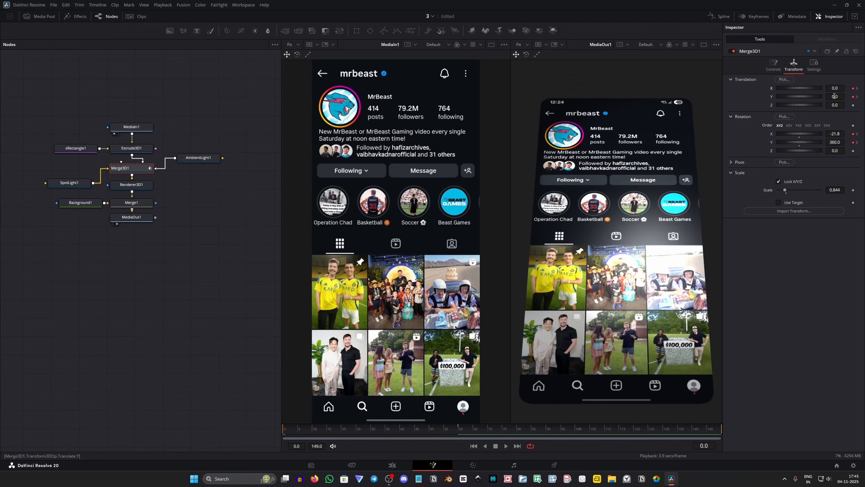
{"action": "left_click", "coordinate": [857, 88]}
{"action": "left_click_drag", "start_coordinate": [838, 88], "coordinate": [825, 88]}
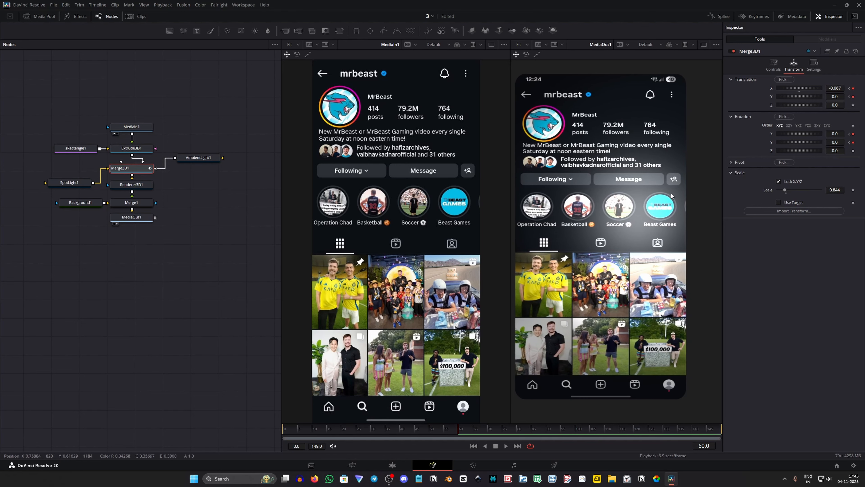
{"action": "left_click_drag", "start_coordinate": [837, 88], "coordinate": [847, 88]}
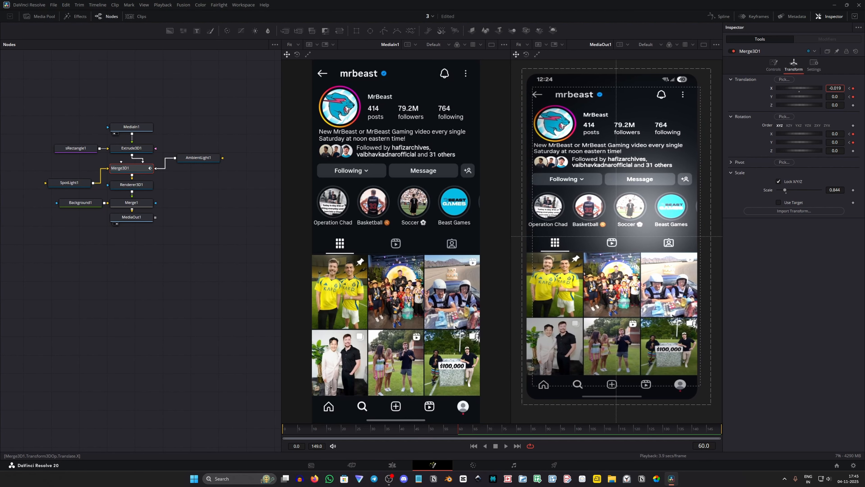
Set Merge3D1's Y translation to -1.7 at frame 0 and play back the slab's entrance
{"action": "key", "text": "Home"}
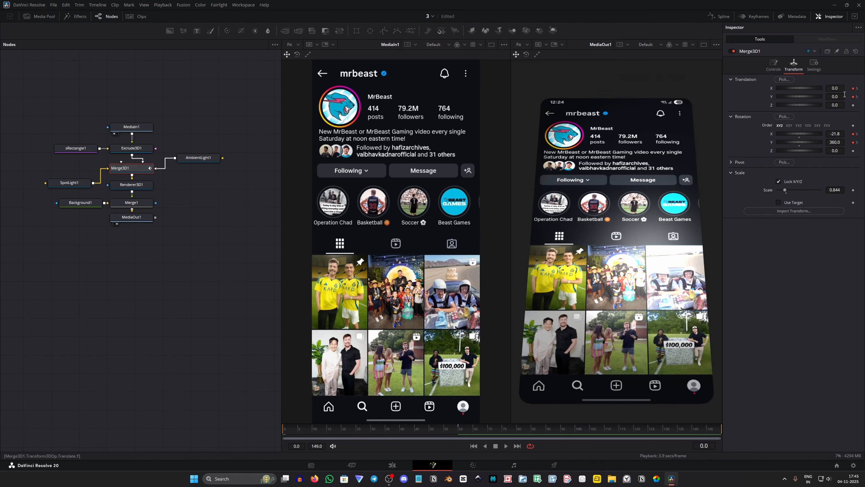
{"action": "left_click_drag", "start_coordinate": [835, 97], "coordinate": [253, 392]}
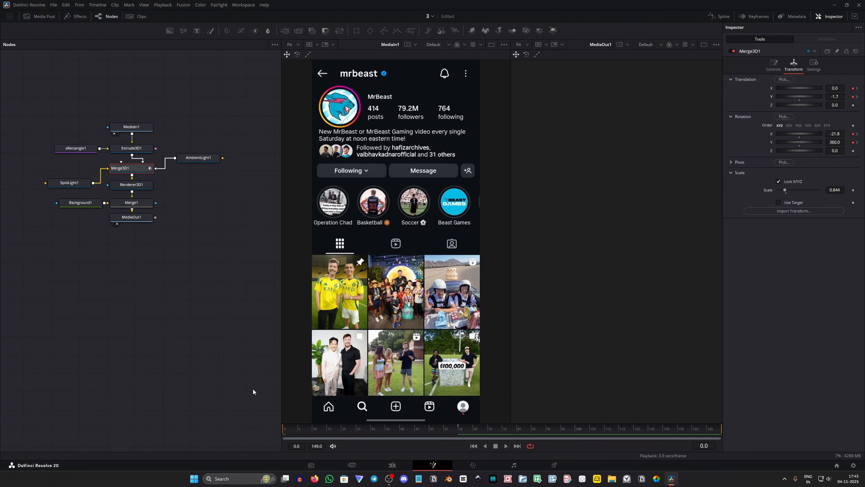
{"action": "key", "text": "space"}
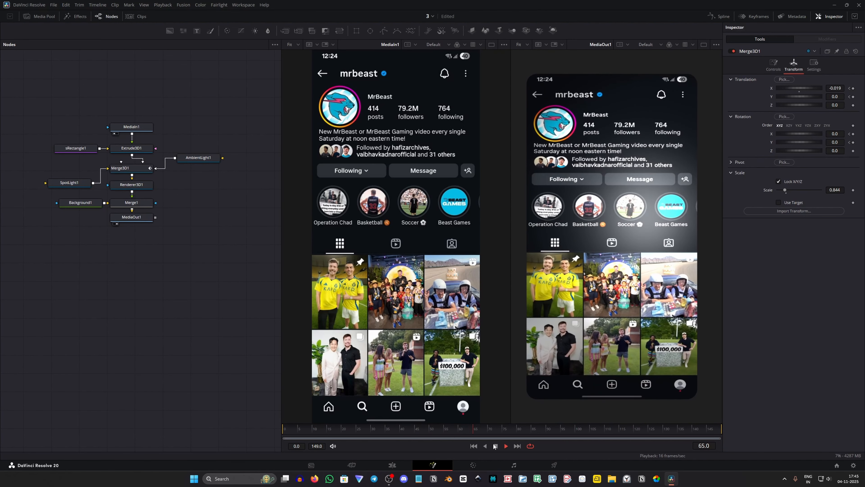
{"action": "key", "text": "space"}
Show all of Merge3D1's animation curves in the Spline editor and fit them to the view
{"action": "left_click", "coordinate": [134, 170]}
{"action": "left_click", "coordinate": [720, 17]}
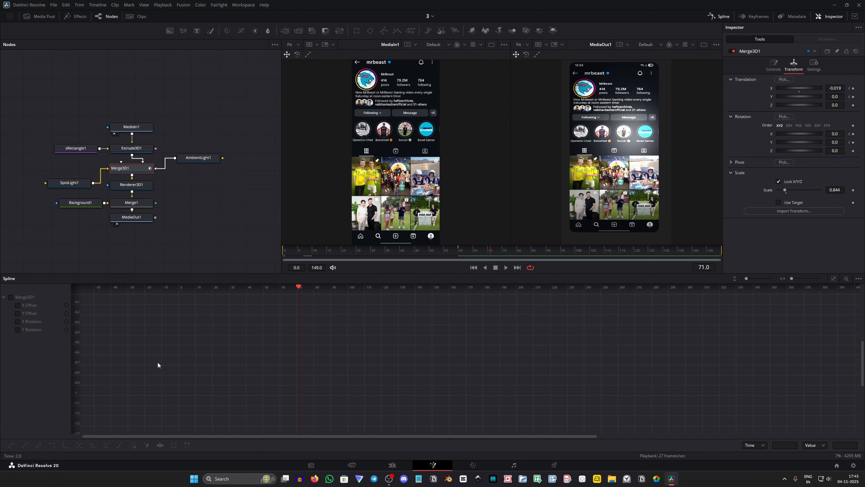
{"action": "left_click", "coordinate": [24, 300]}
{"action": "left_click", "coordinate": [834, 279]}
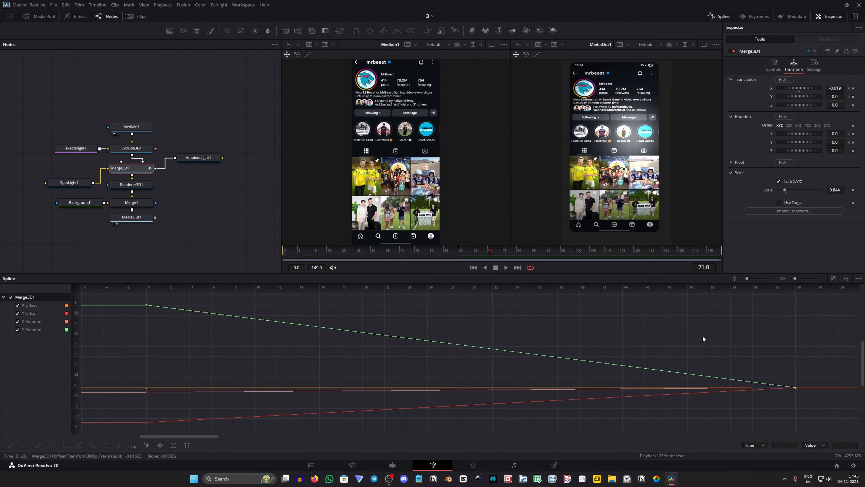
Smooth all of Merge3D1's keyframes and set their ease in and ease out to about 61.3
{"action": "key", "text": "ctrl+a"}
{"action": "left_click", "coordinate": [833, 278]}
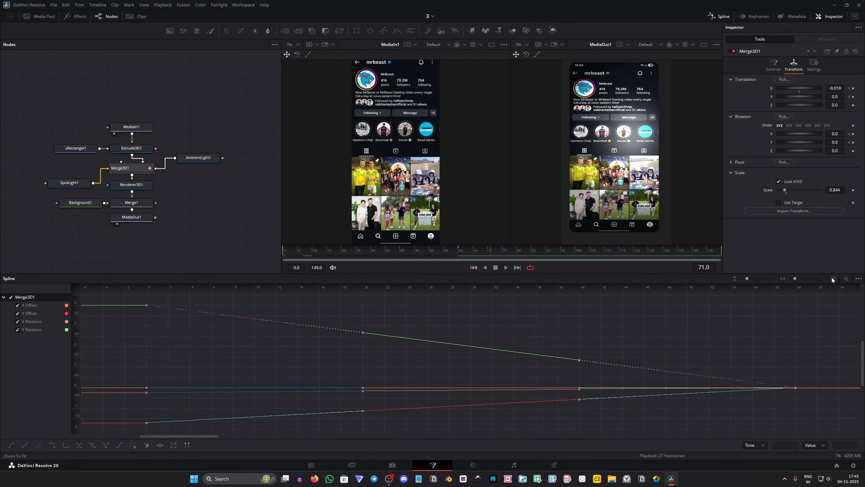
{"action": "key", "text": "s"}
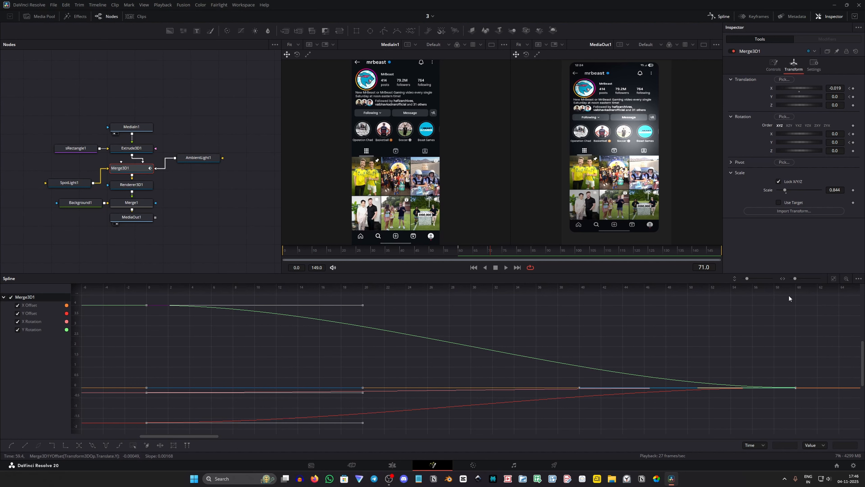
{"action": "key", "text": "t"}
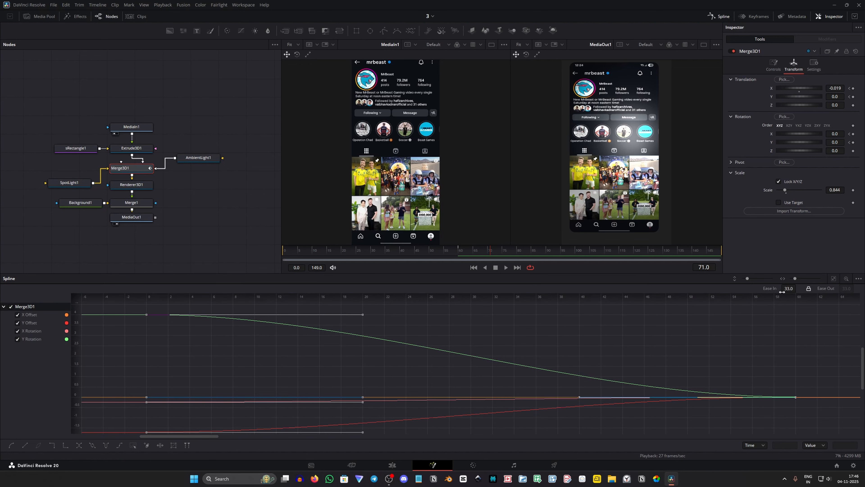
{"action": "left_click_drag", "start_coordinate": [782, 292], "coordinate": [798, 289]}
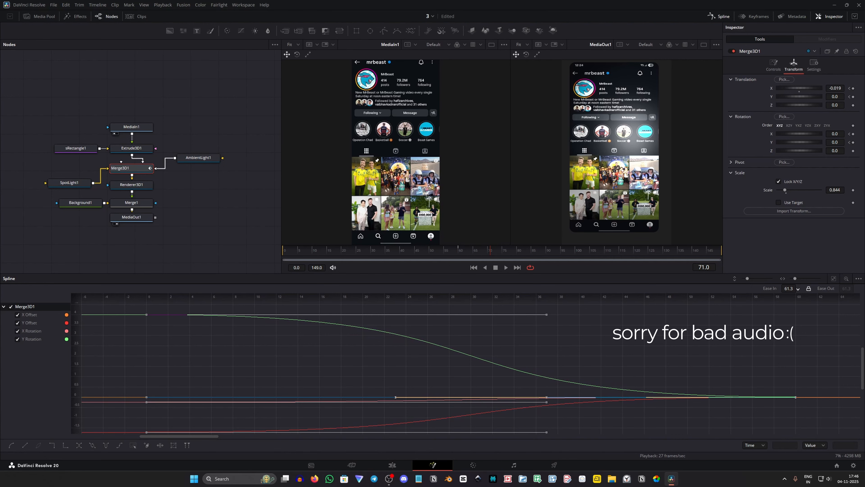
Close the Spline editor and play back the eased animation
{"action": "left_click", "coordinate": [719, 16]}
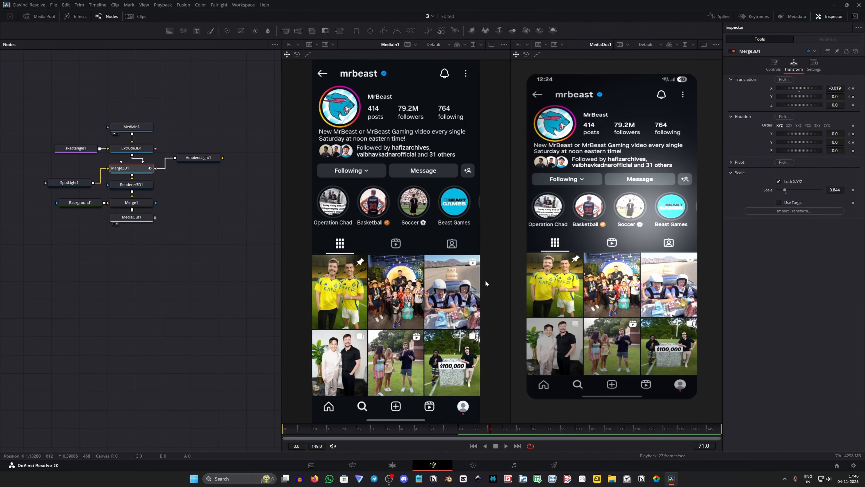
{"action": "key", "text": "space"}
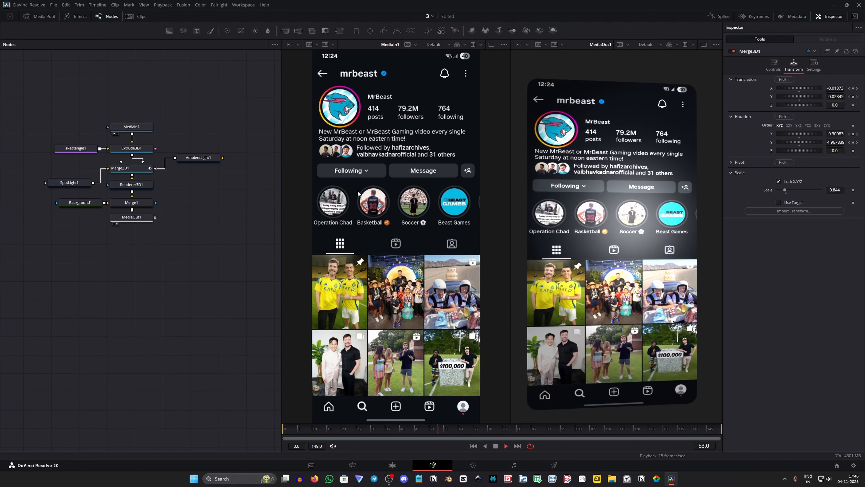
{"action": "key", "text": "space"}
Enable motion blur on Renderer3D1 and raise its quality to about 6
{"action": "left_click", "coordinate": [142, 186]}
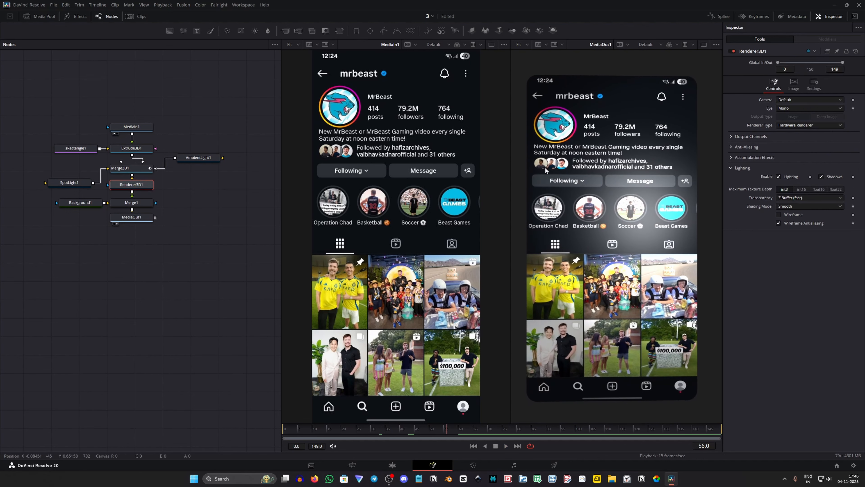
{"action": "left_click", "coordinate": [815, 85]}
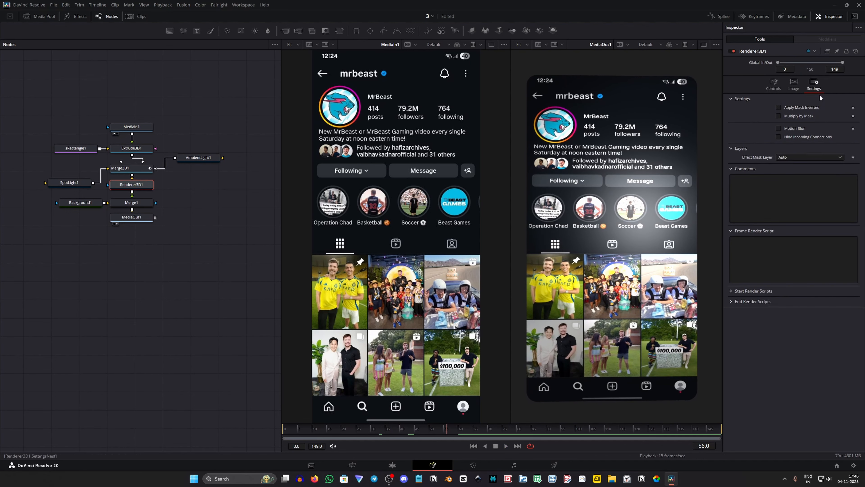
{"action": "left_click", "coordinate": [794, 129]}
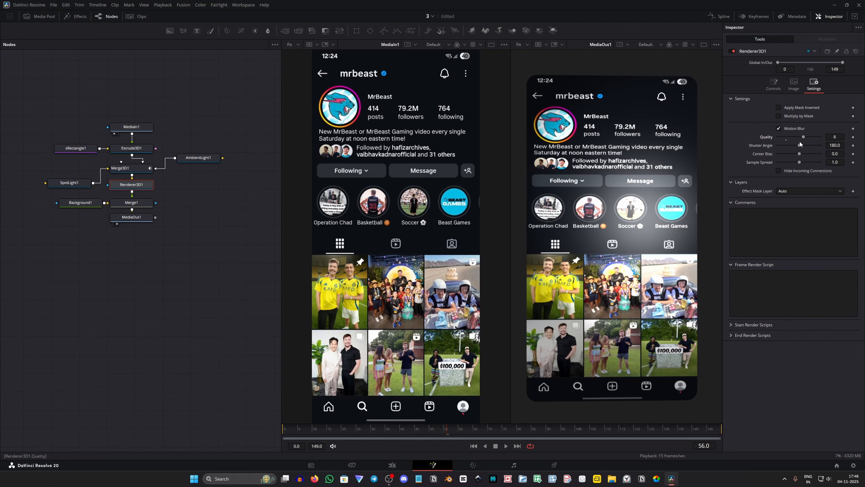
{"action": "left_click_drag", "start_coordinate": [800, 146], "coordinate": [810, 149]}
Switch to the Edit page and play the Fusion composition from the start of the timeline
{"action": "left_click", "coordinate": [375, 467]}
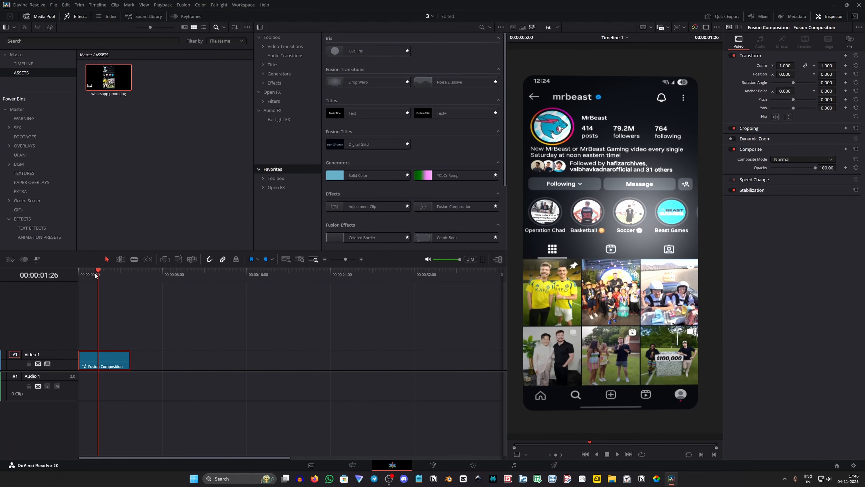
{"action": "left_click_drag", "start_coordinate": [95, 276], "coordinate": [64, 292]}
{"action": "scroll", "coordinate": [159, 313], "scroll_direction": "up", "scroll_amount": 3}
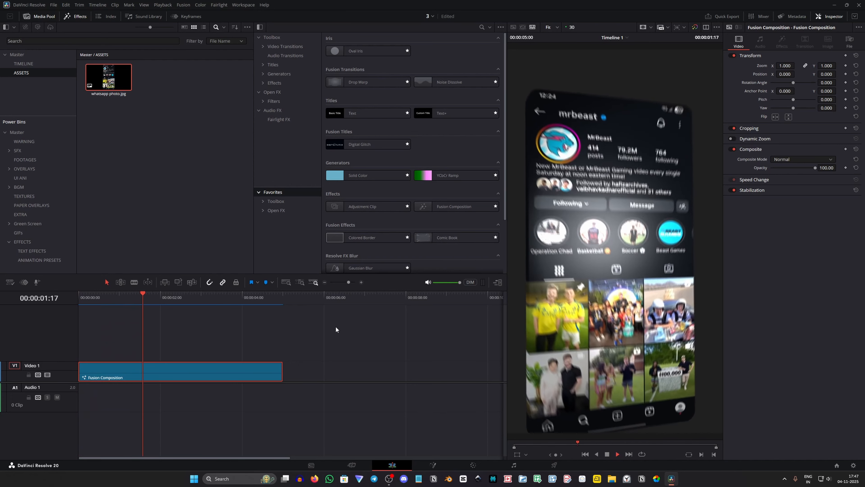